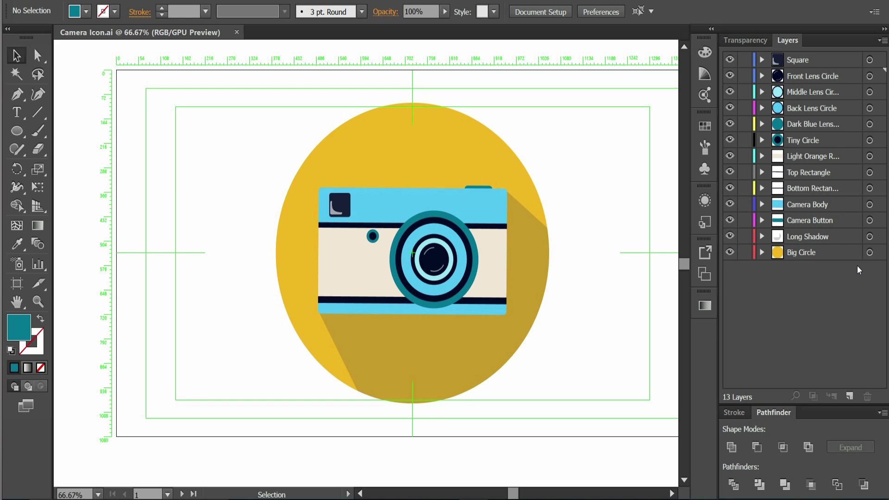
# Step: Check which artwork sits on the Camera Button, Square and Big Circle layers by selecting each layer's contents
pyautogui.moveTo(869, 252); pyautogui.dragTo(871, 229)
pyautogui.click(870, 221)
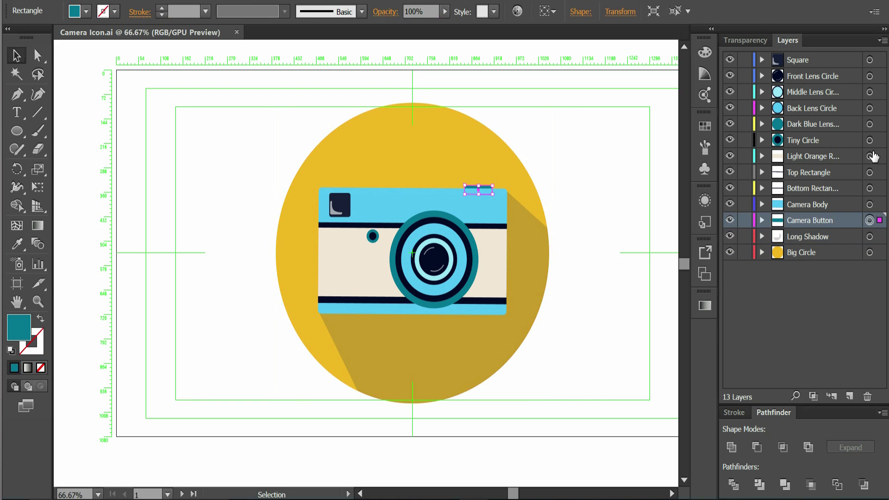
pyautogui.click(869, 60)
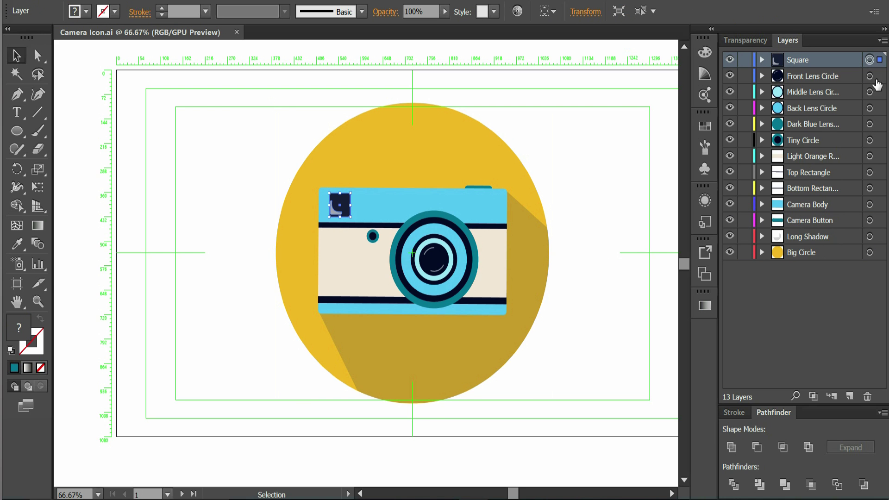
pyautogui.click(869, 253)
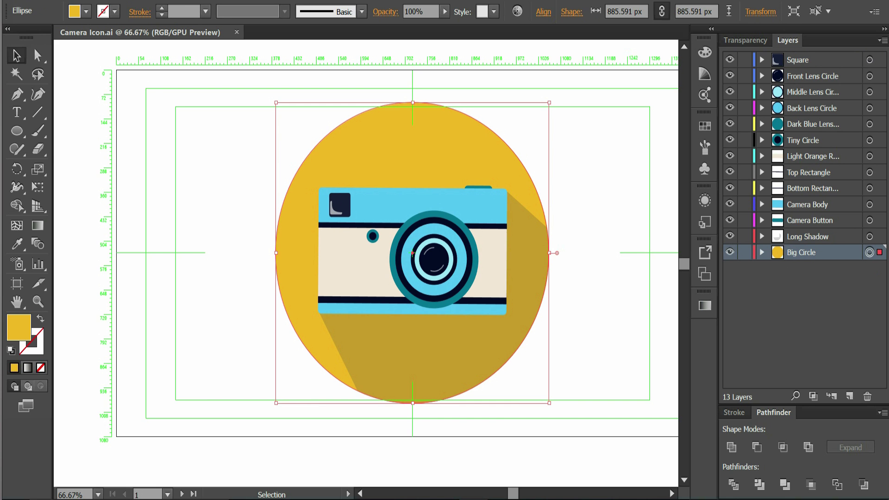
# Step: Switch to After Effects and import the Camera Icon Illustrator file as Composition - Retain Layer Sizes
pyautogui.click(38, 0)
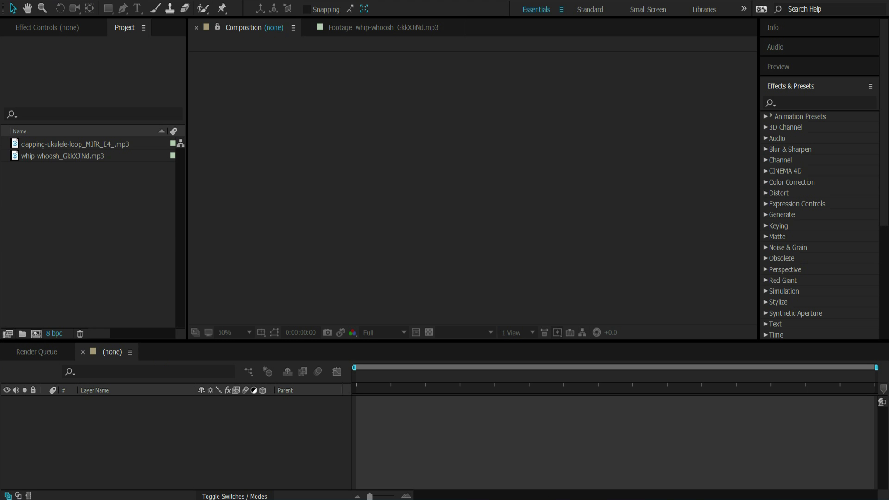
pyautogui.click(7, 1)
pyautogui.moveTo(95, 157)
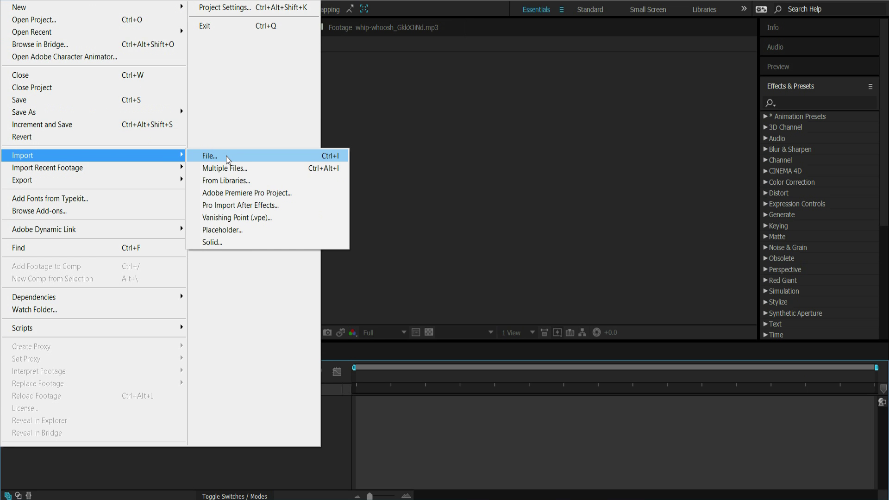
pyautogui.click(227, 158)
pyautogui.click(147, 91)
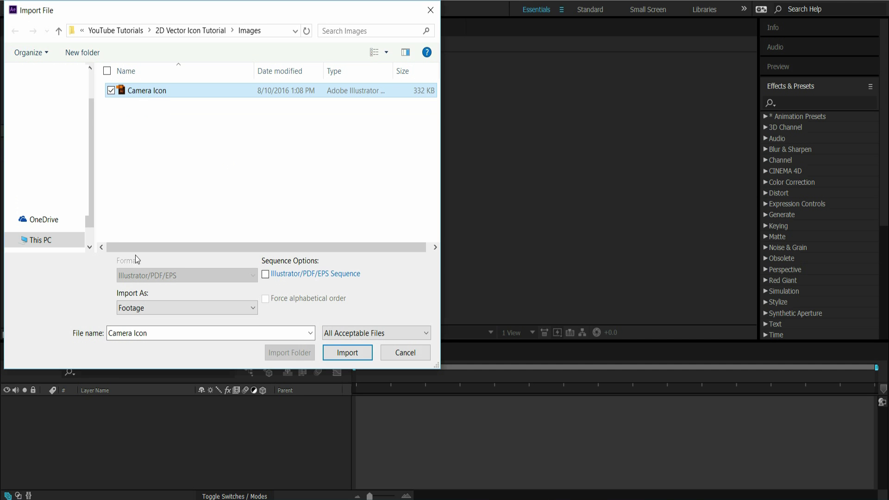
pyautogui.click(149, 307)
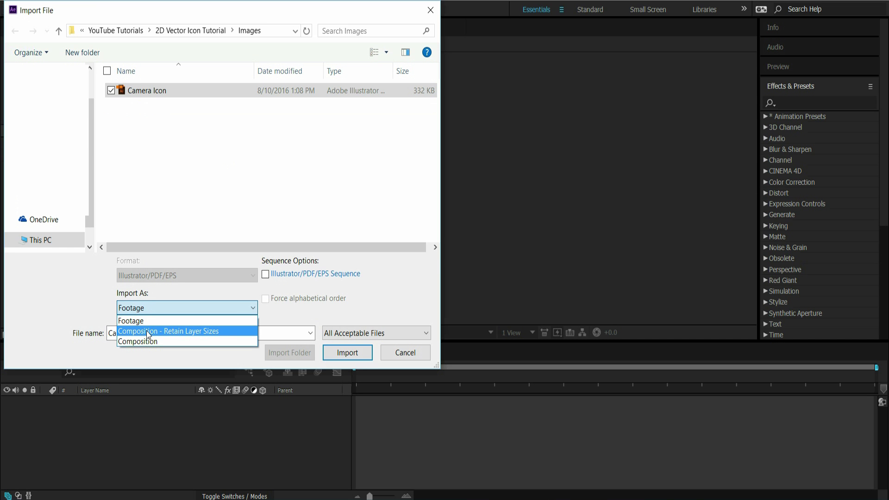
pyautogui.click(146, 331)
pyautogui.click(346, 353)
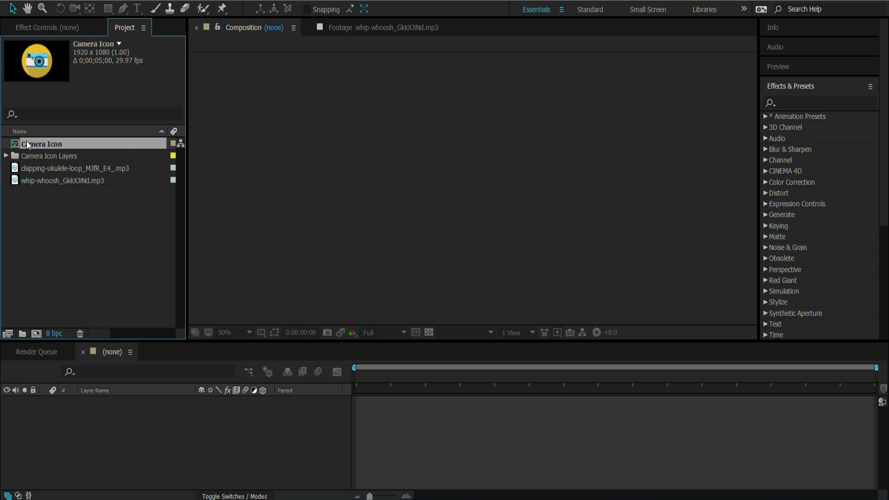
# Step: Open the Camera Icon composition and enlarge the timeline to show all 13 layers
pyautogui.doubleClick(57, 142)
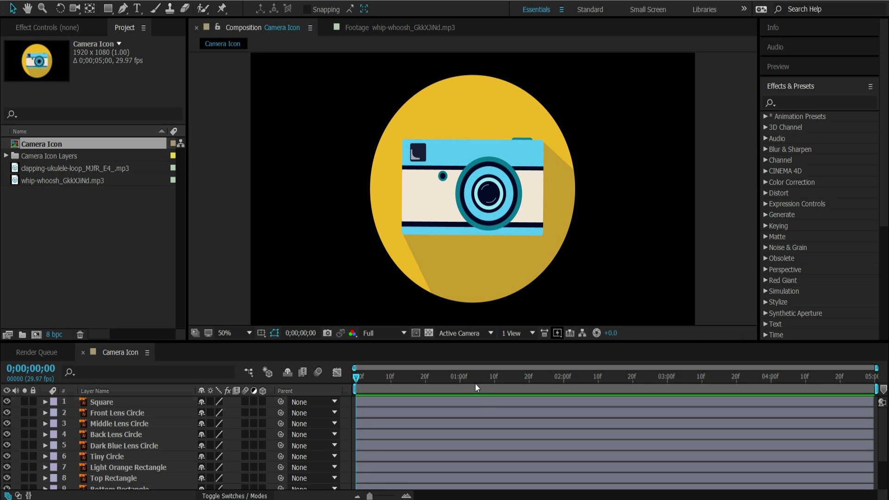
pyautogui.moveTo(468, 343); pyautogui.dragTo(461, 275)
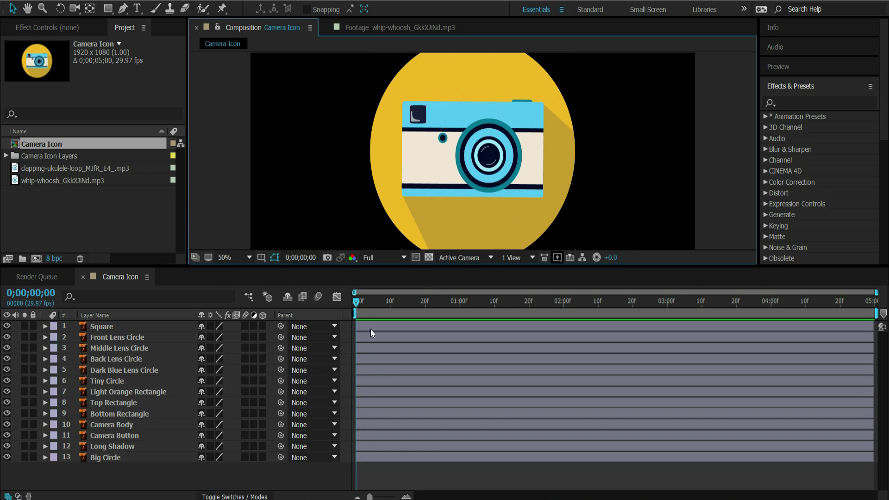
# Step: Trim the start of all layers from Square to Long Shadow to about 2 seconds
pyautogui.click(407, 328)
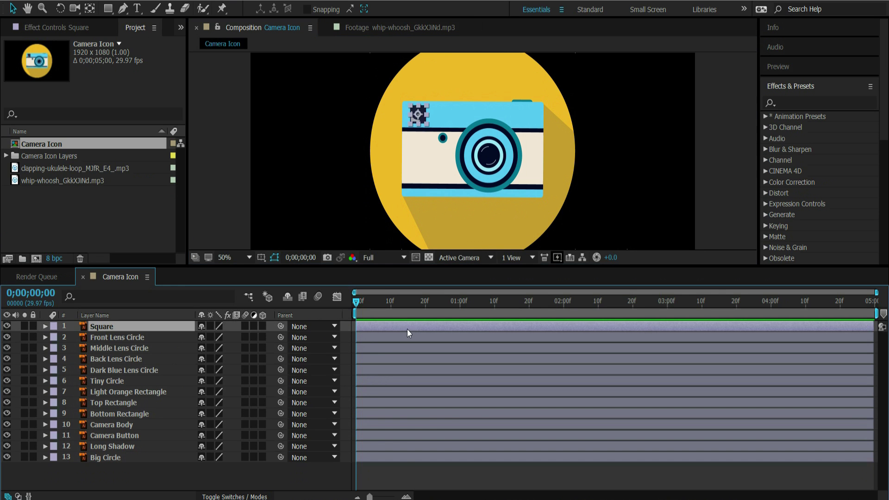
pyautogui.keyDown('shift'); pyautogui.click(401, 444); pyautogui.keyUp('shift')
pyautogui.moveTo(354, 328); pyautogui.dragTo(573, 343)
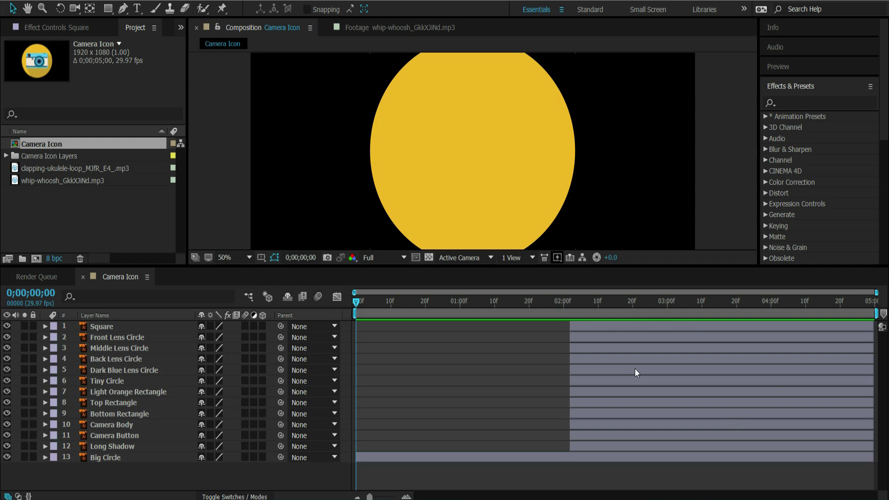
# Step: Return the layers from Square to Long Shadow to full length from the start of the composition
pyautogui.click(622, 345)
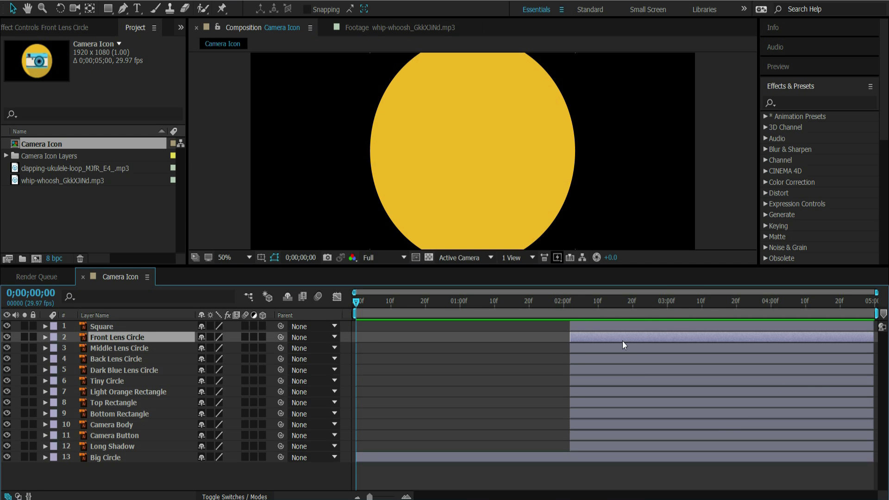
pyautogui.hotkey('ctrl', 'a')
pyautogui.press('[')
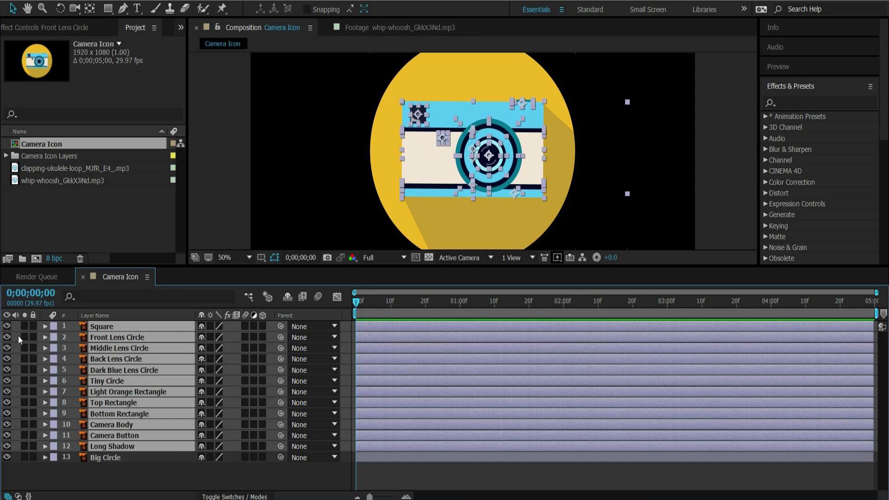
# Step: Mark the selected layers from Square to Long Shadow as shy and toggle the hiding of shy layers on and off
pyautogui.click(202, 327)
pyautogui.click(286, 299)
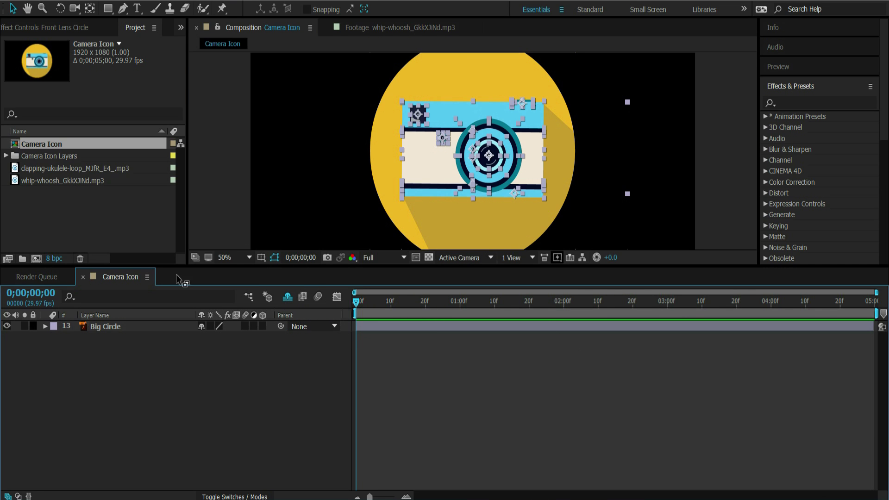
pyautogui.click(287, 298)
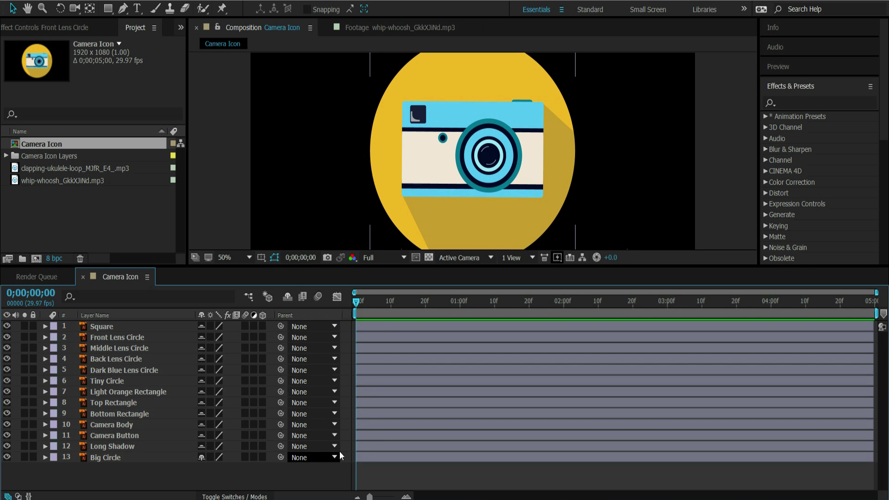
# Step: Enlarge the composition viewer and fit the whole composition in it
pyautogui.click(370, 456)
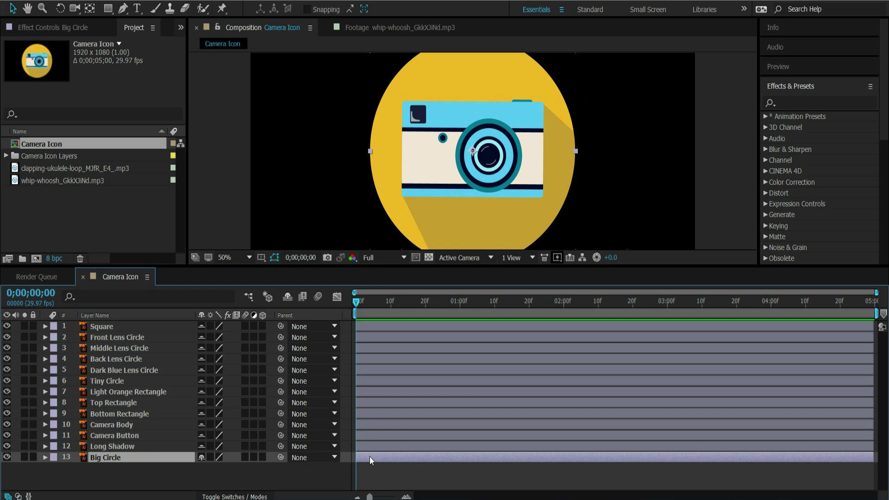
pyautogui.click(369, 471)
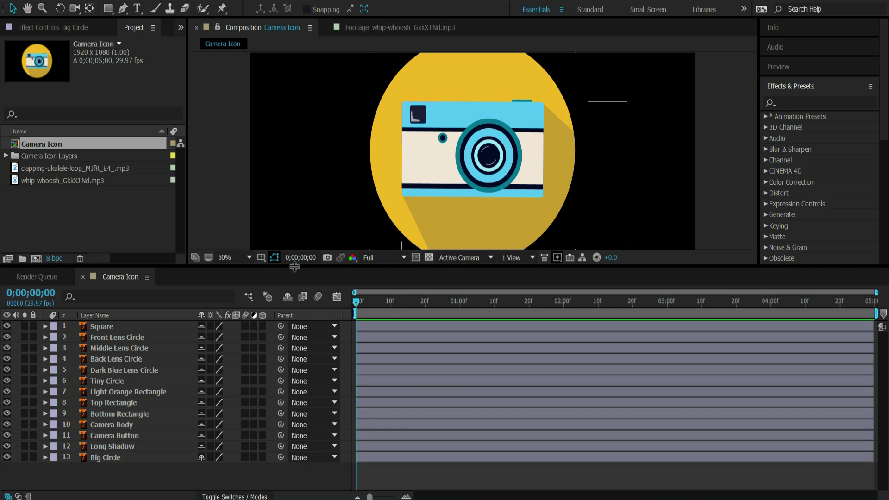
pyautogui.moveTo(318, 265); pyautogui.dragTo(325, 281)
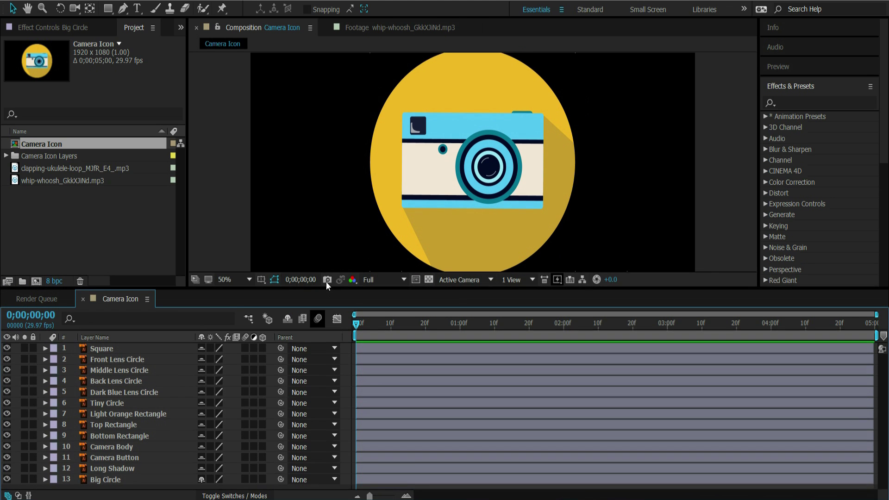
pyautogui.click(235, 274)
pyautogui.click(258, 295)
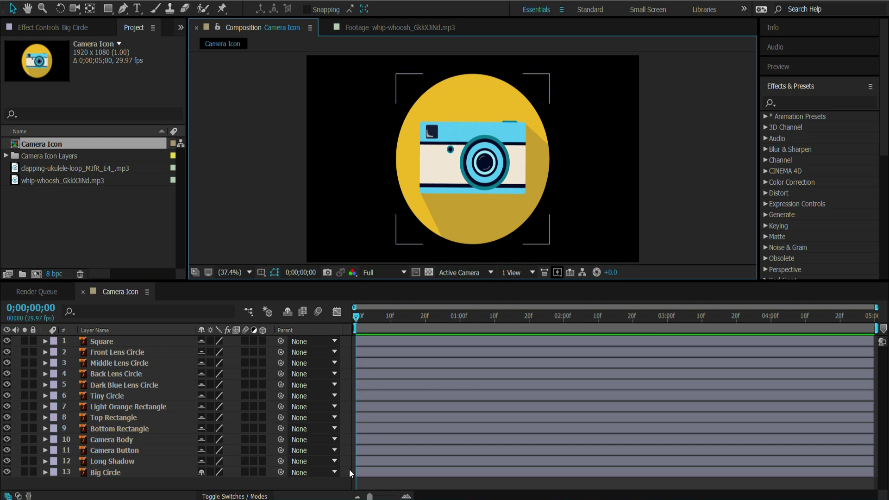
# Step: Apply the Radial Wipe transition effect to the Big Circle layer
pyautogui.click(373, 469)
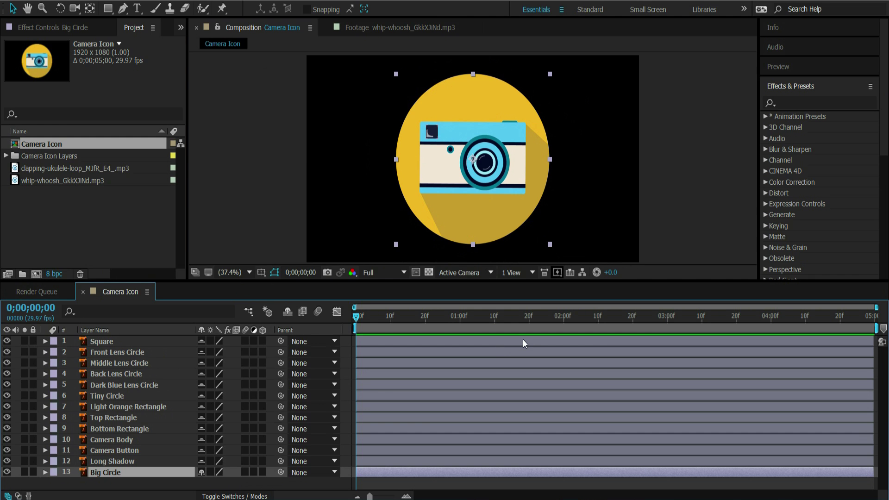
pyautogui.click(781, 101)
pyautogui.write('radial')
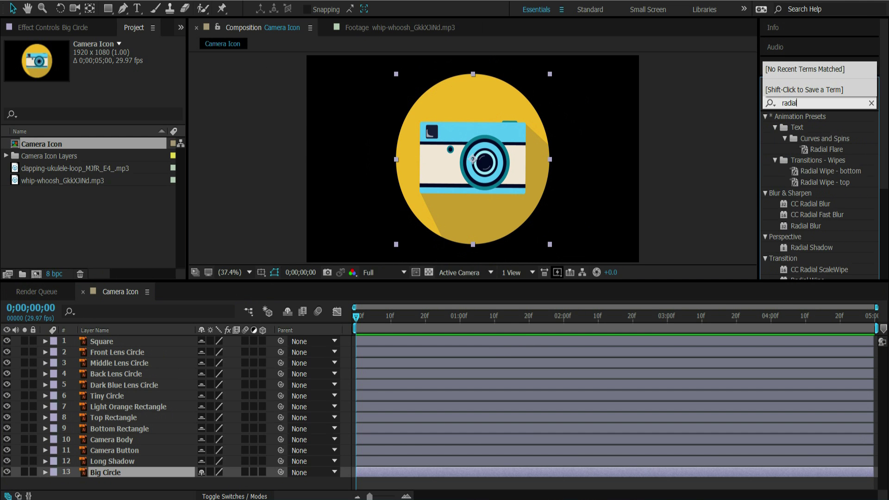
pyautogui.write(' wipe')
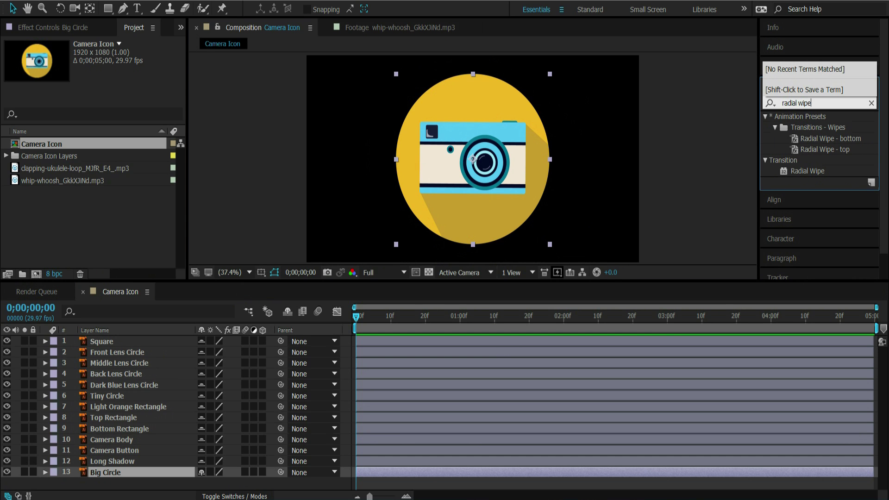
pyautogui.click(804, 171)
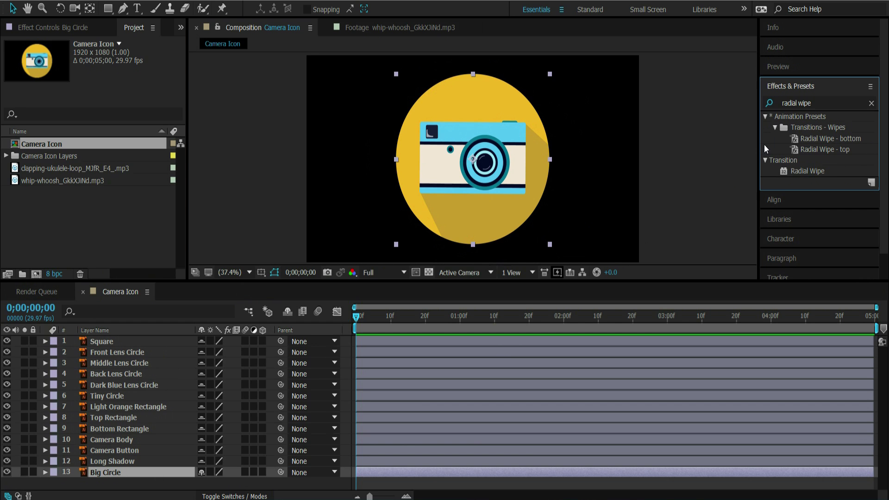
pyautogui.doubleClick(805, 169)
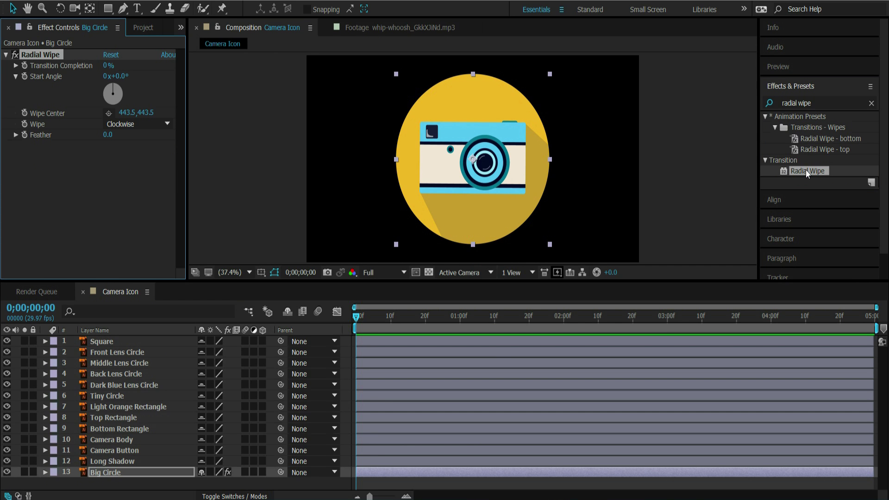
# Step: Keyframe Big Circle's Radial Wipe Transition Completion at 0% at 0;00;00;09 and at 100% at 0;00;02;10
pyautogui.moveTo(109, 65); pyautogui.dragTo(98, 94)
pyautogui.click(388, 318)
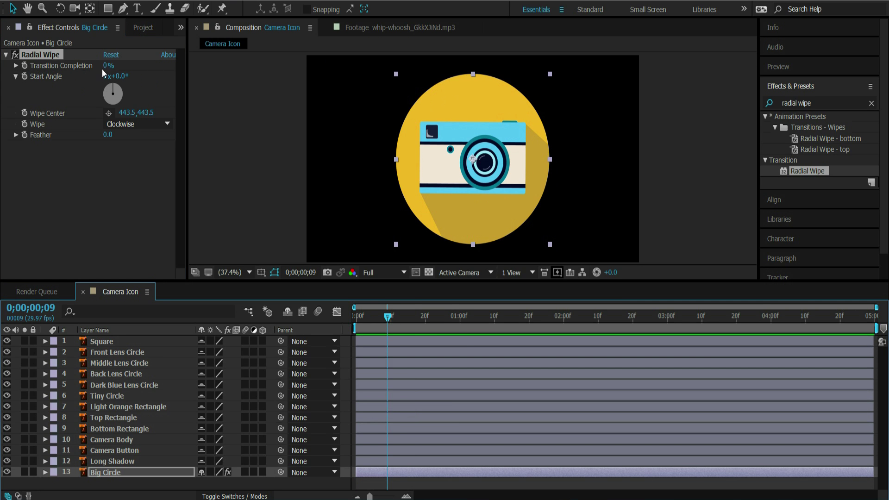
pyautogui.click(25, 67)
pyautogui.moveTo(390, 316); pyautogui.dragTo(554, 337)
pyautogui.moveTo(600, 331); pyautogui.dragTo(599, 330)
pyautogui.click(108, 66)
pyautogui.write('100')
pyautogui.press('Return')
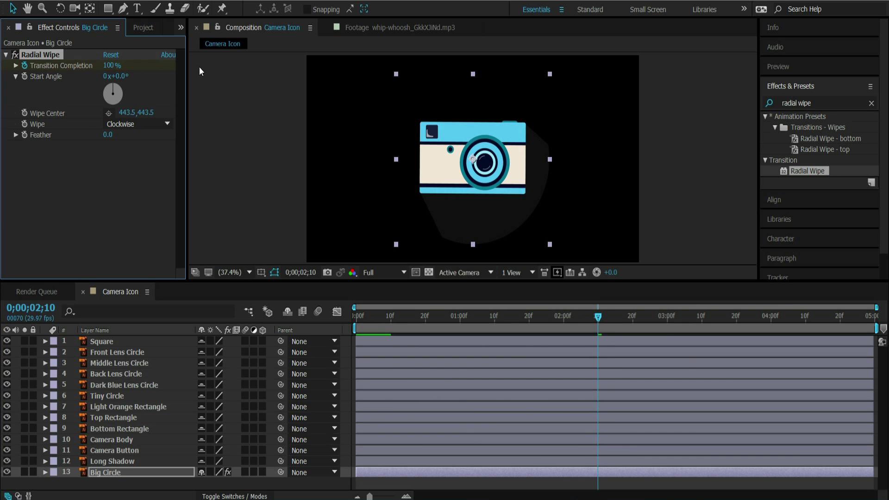
# Step: At 0;00;01;22, try a Radial Wipe Feather of 5 on Big Circle and settle on 10
pyautogui.moveTo(595, 316); pyautogui.dragTo(535, 326)
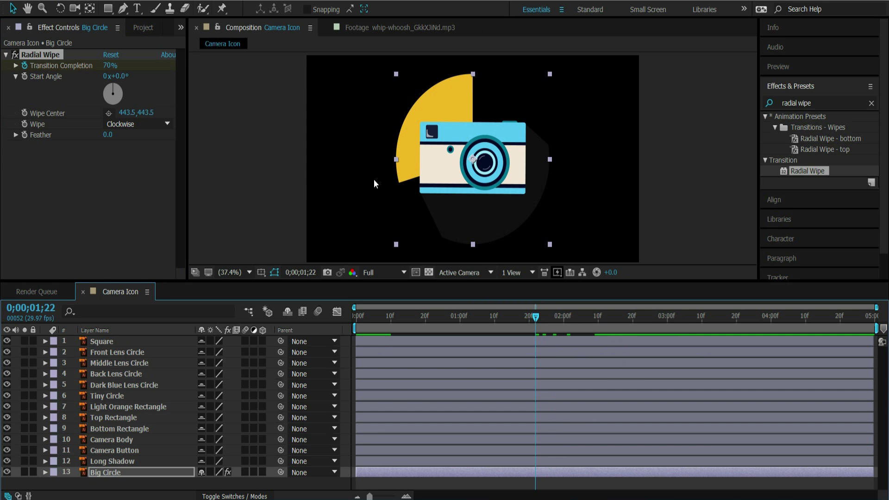
pyautogui.click(108, 135)
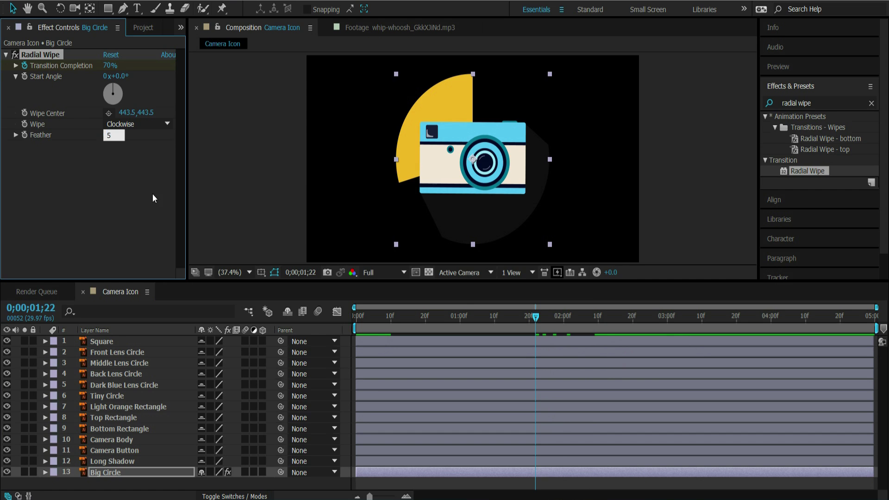
pyautogui.write('5')
pyautogui.press('Return')
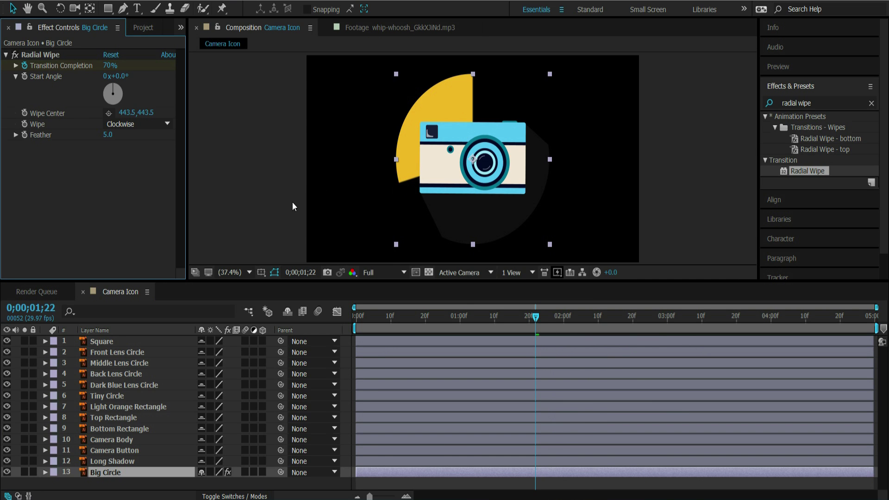
pyautogui.click(108, 134)
pyautogui.write('10')
pyautogui.press('Return')
# Step: Play back the composition twice to preview Big Circle's radial wipe animation
pyautogui.hotkey('ctrl', '0')
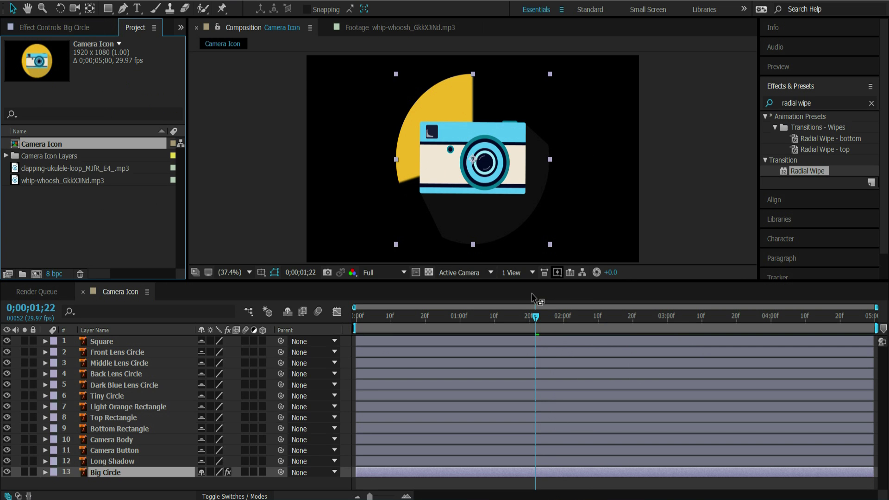
pyautogui.press('space')
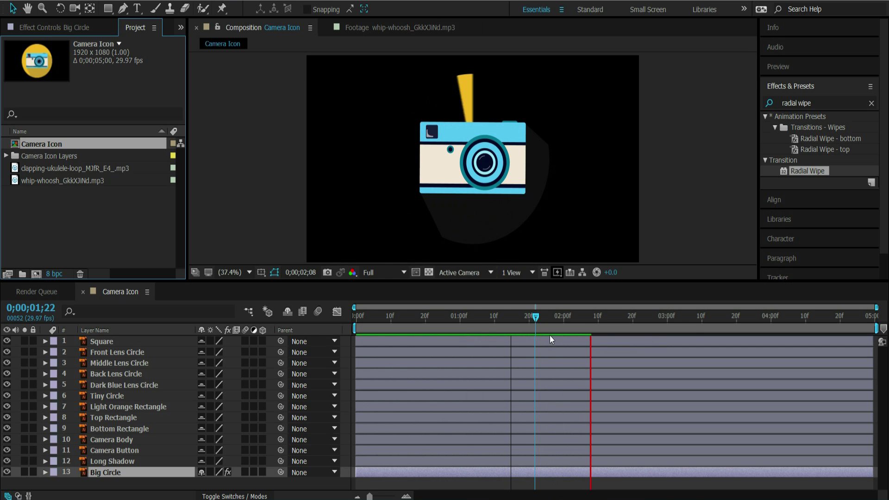
pyautogui.press('space')
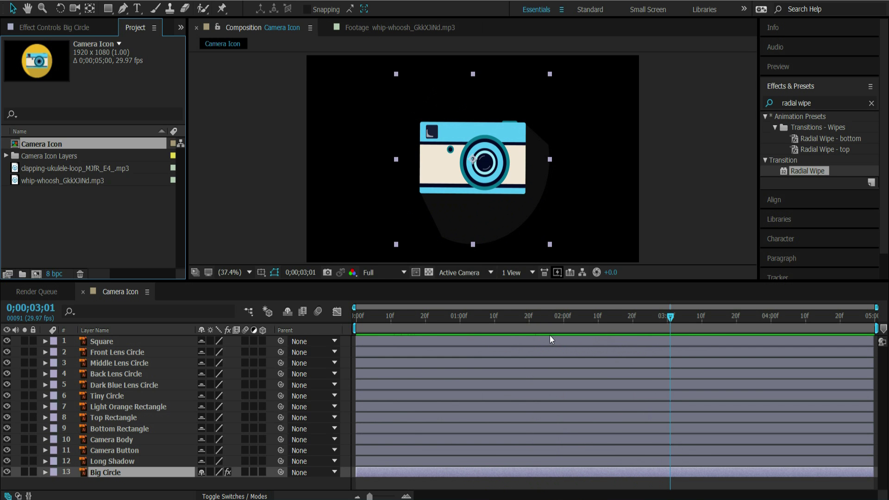
pyautogui.press('space')
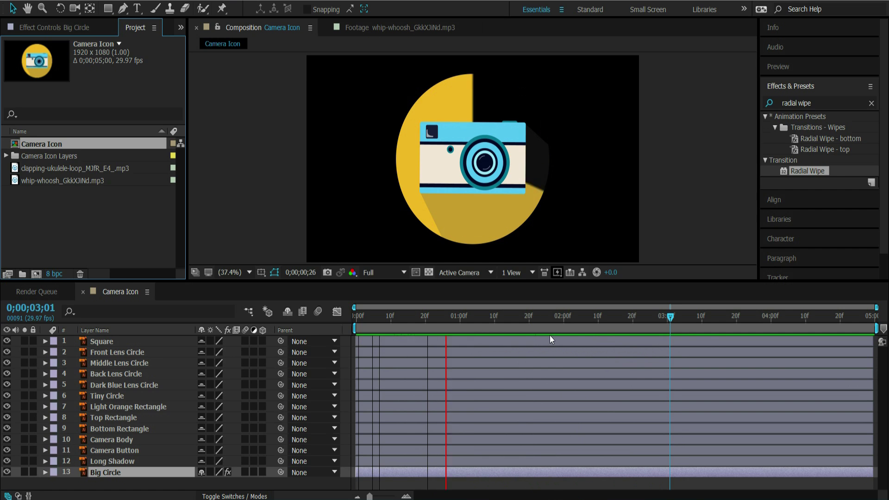
pyautogui.press('space')
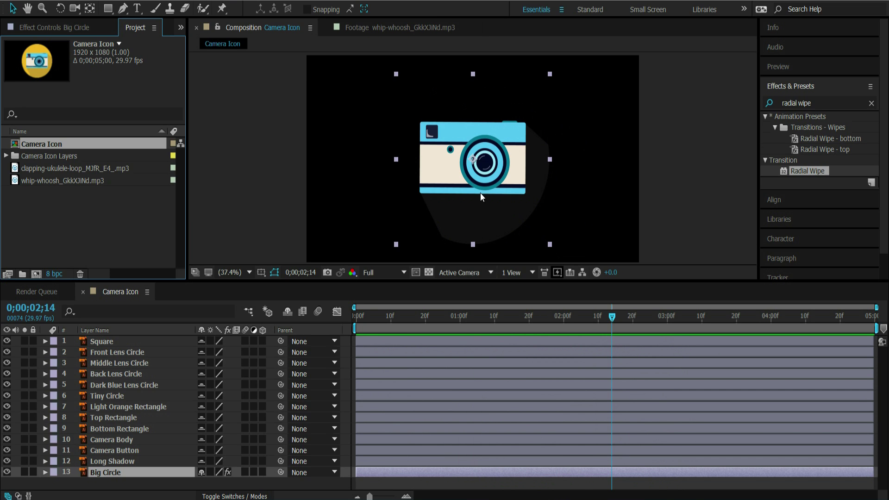
# Step: Trim the start of every layer from Square through Long Shadow to 0;00;03;22, leaving Big Circle untrimmed
pyautogui.click(798, 341)
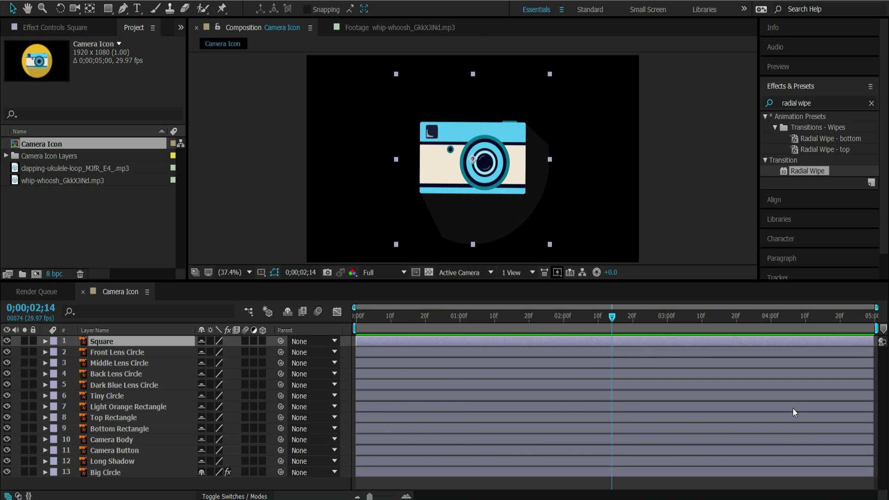
pyautogui.keyDown('shift'); pyautogui.click(765, 463); pyautogui.keyUp('shift')
pyautogui.click(742, 315)
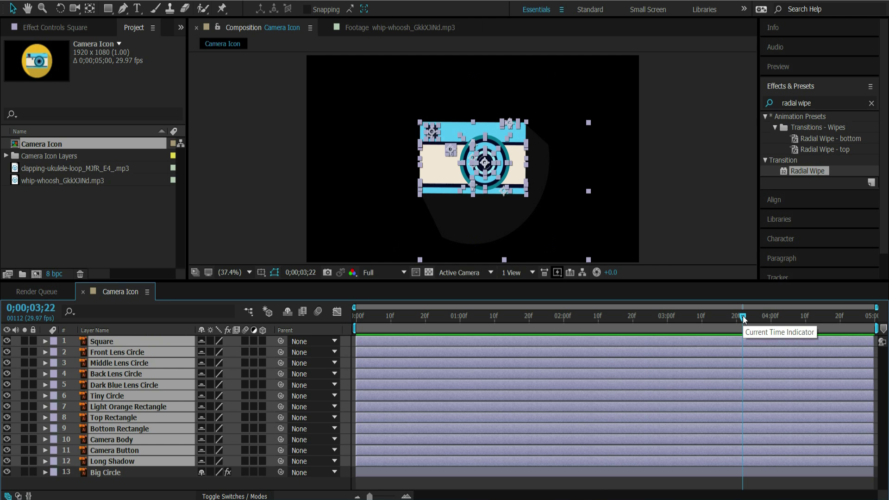
pyautogui.hotkey('alt', '[')
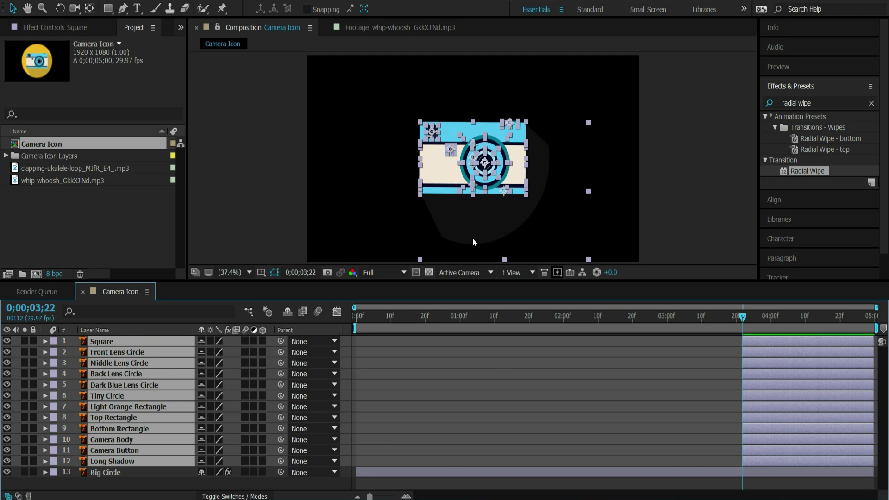
pyautogui.click(493, 368)
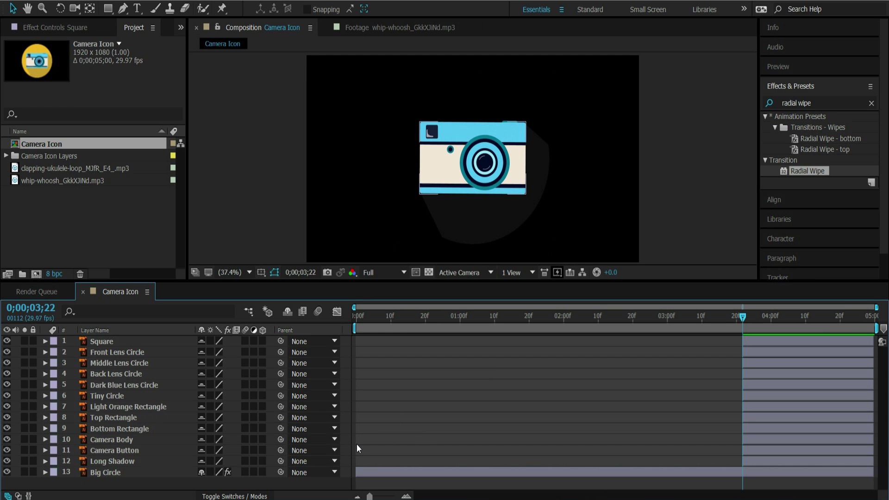
# Step: Extend the Camera Body layer's in point back to the start of the composition
pyautogui.click(117, 441)
pyautogui.moveTo(743, 438); pyautogui.dragTo(367, 439)
pyautogui.moveTo(367, 482); pyautogui.dragTo(356, 483)
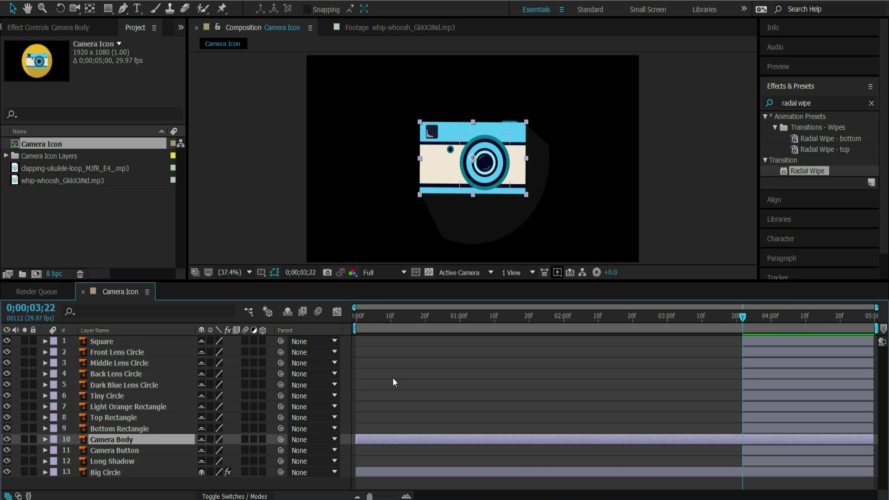
# Step: Reveal Camera Body's Scale and Opacity and keyframe its Opacity at 100% at 0;00;00;14 and 0% at 0;00;00;00
pyautogui.press('t')
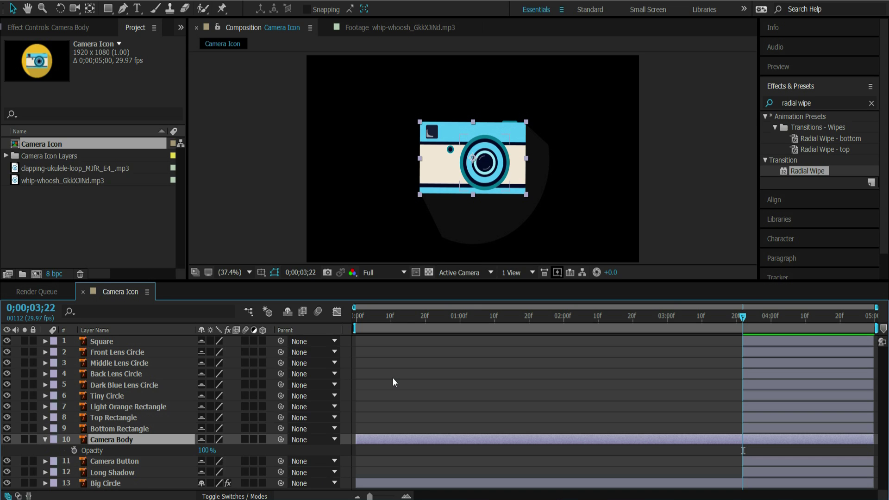
pyautogui.hotkey('shift', 's')
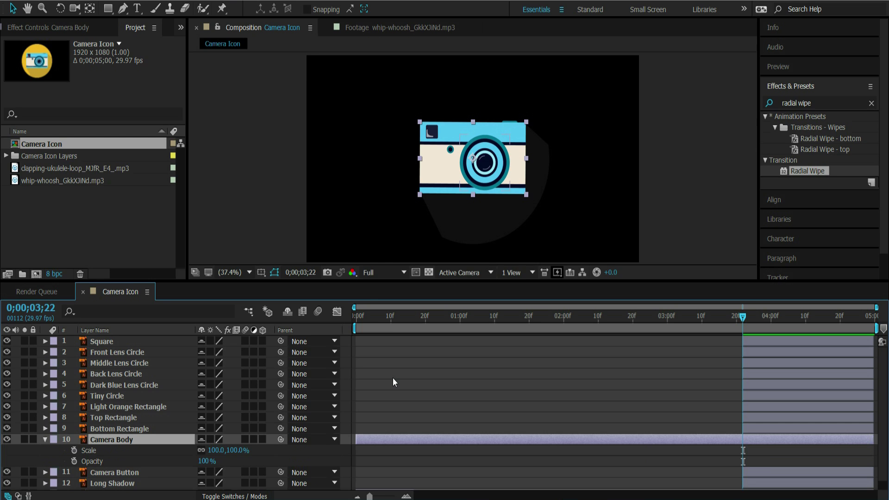
pyautogui.moveTo(391, 318); pyautogui.dragTo(354, 319)
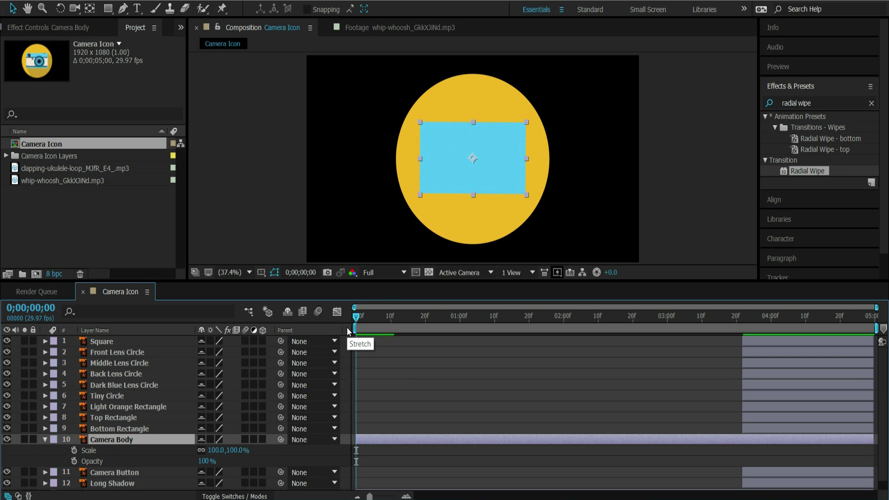
pyautogui.moveTo(385, 318); pyautogui.dragTo(404, 317)
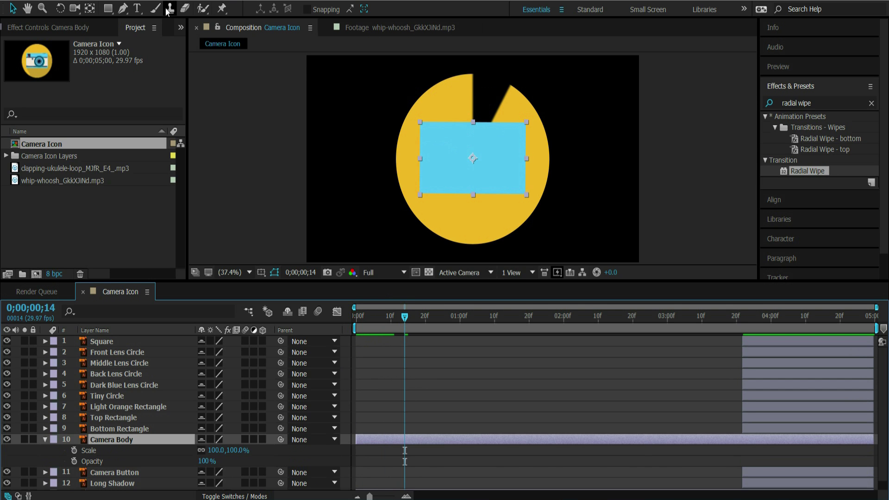
pyautogui.click(73, 461)
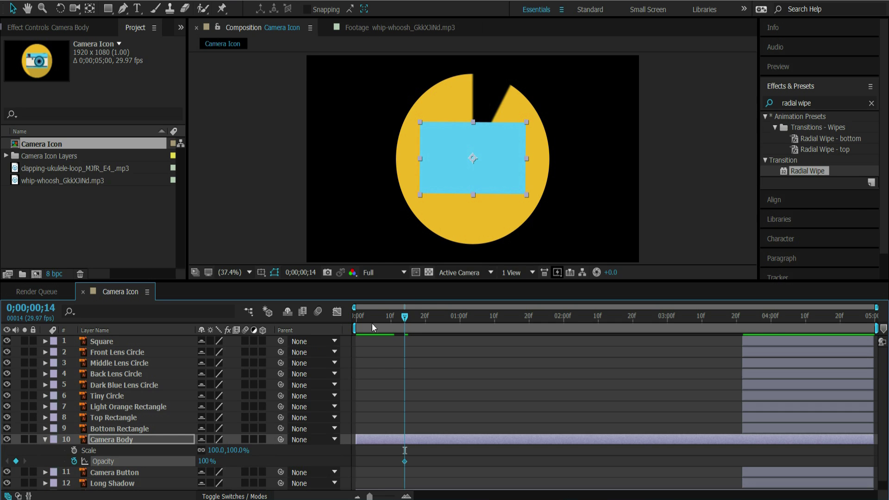
pyautogui.moveTo(396, 318); pyautogui.dragTo(337, 329)
pyautogui.click(206, 461)
pyautogui.write('0')
pyautogui.click(290, 458)
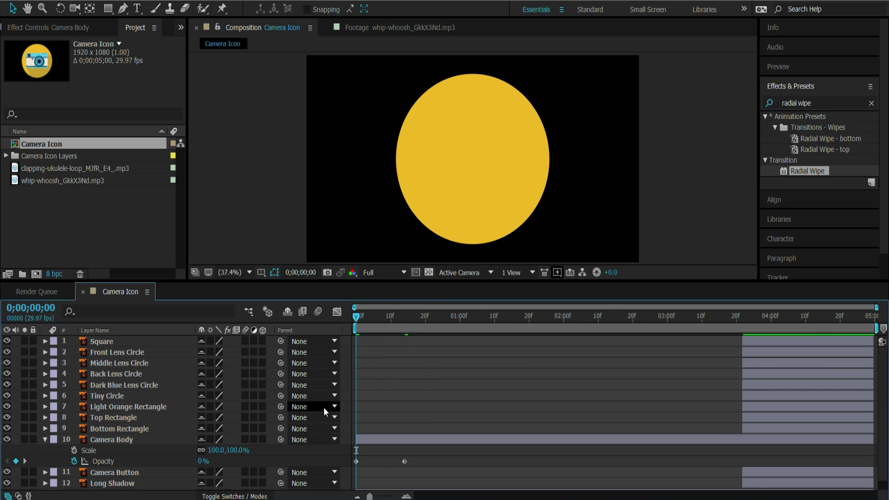
# Step: Keyframe Camera Body's Scale at 0% about four frames from the start and at 100% at 0;00;00;28
pyautogui.click(76, 445)
pyautogui.click(74, 449)
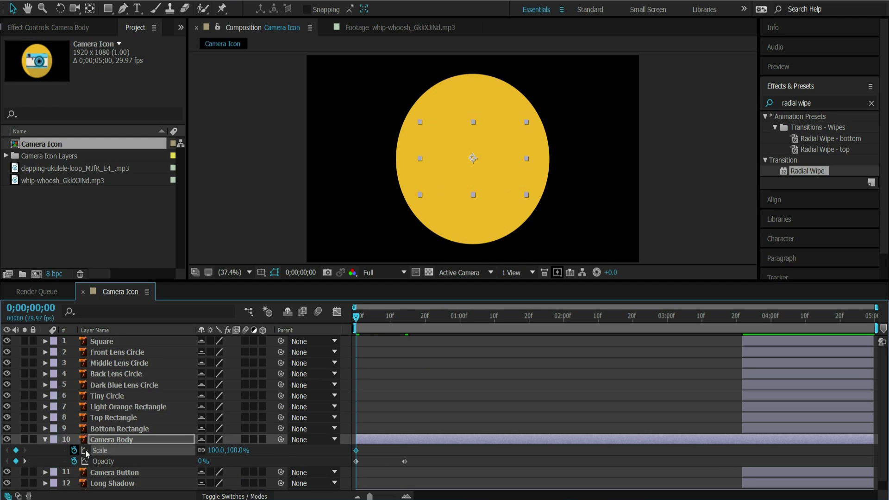
pyautogui.click(216, 449)
pyautogui.write('0')
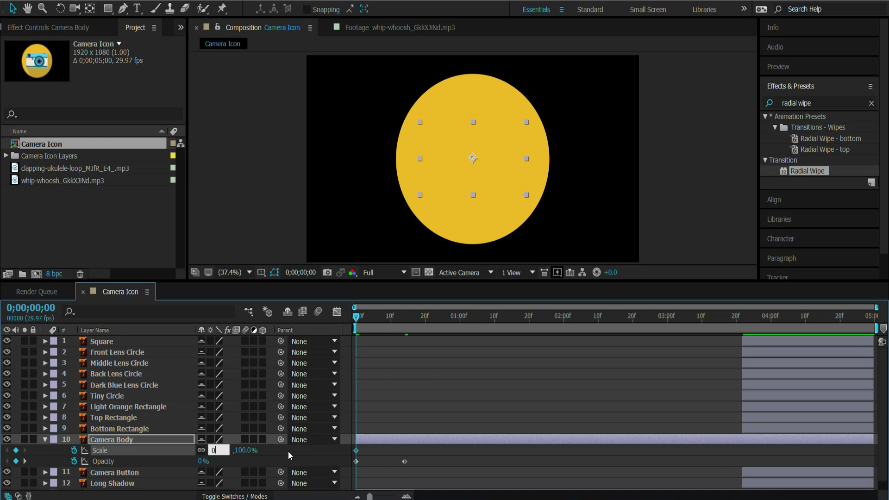
pyautogui.click(288, 451)
pyautogui.moveTo(357, 450); pyautogui.dragTo(370, 449)
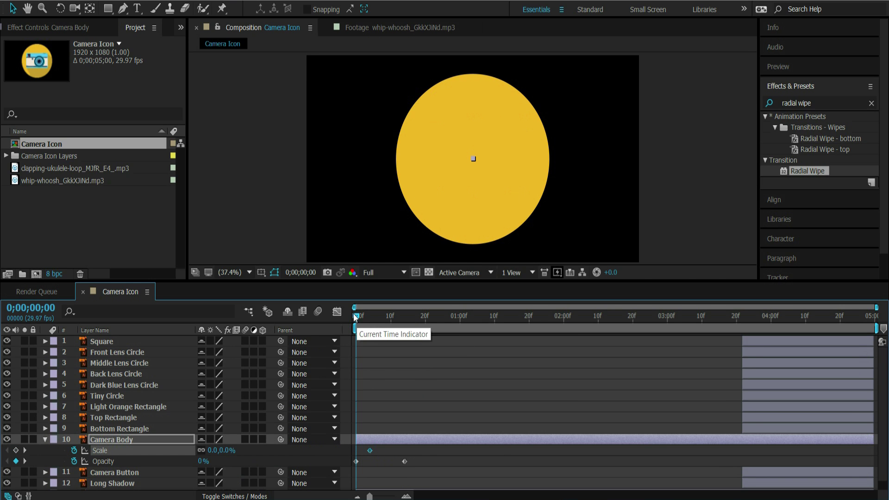
pyautogui.moveTo(381, 323); pyautogui.dragTo(440, 333)
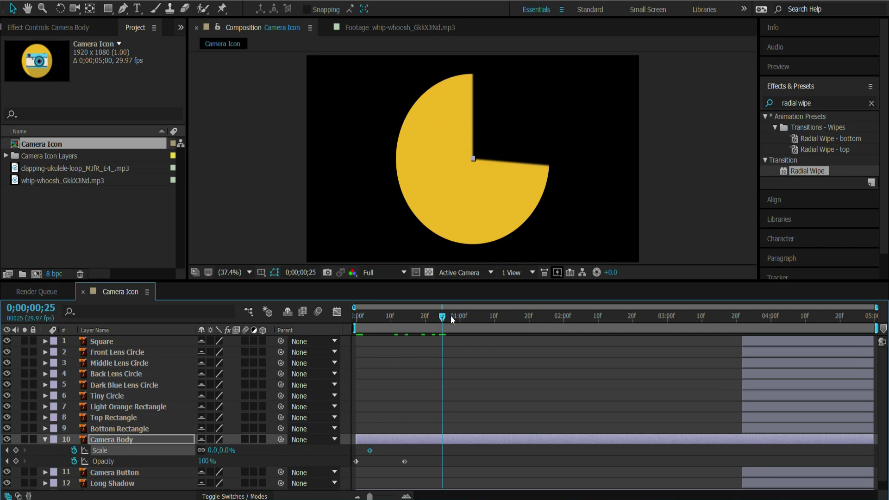
pyautogui.click(454, 317)
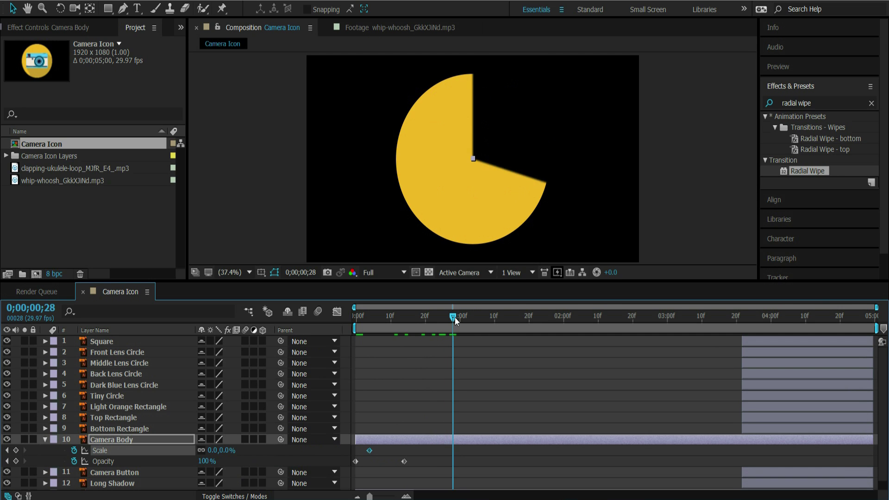
pyautogui.click(214, 450)
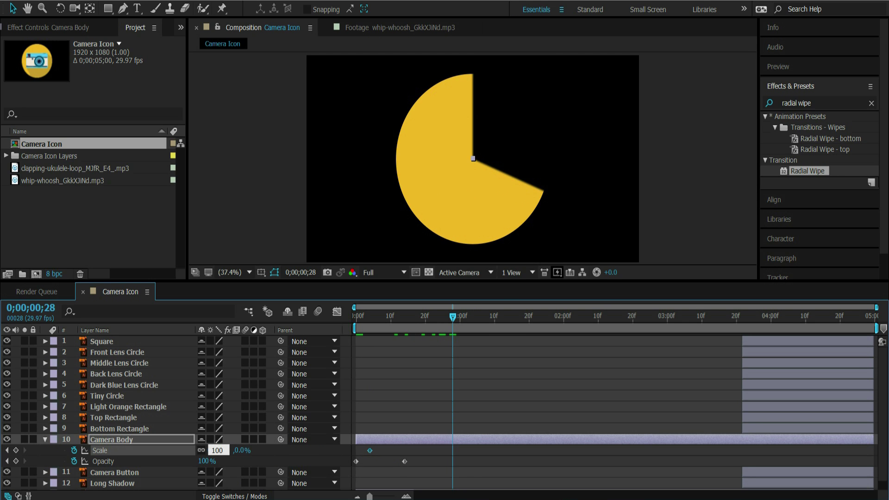
pyautogui.write('100')
pyautogui.press('Return')
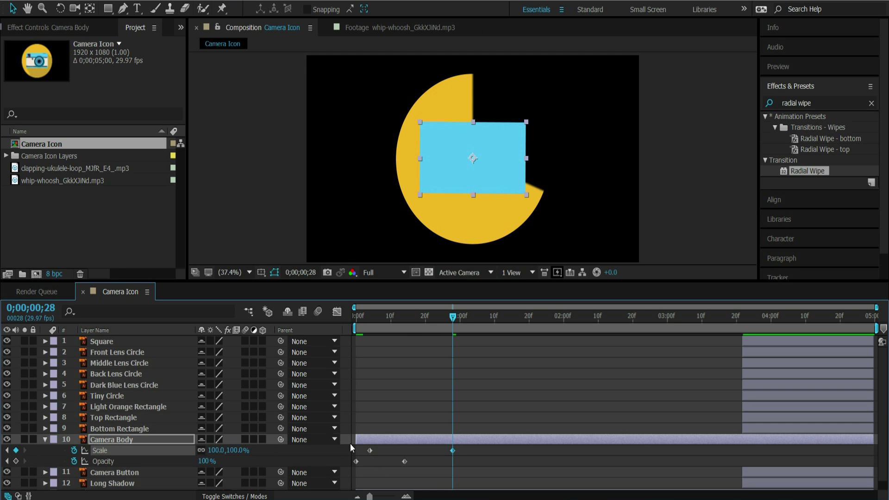
# Step: Apply Easy Ease to all of Camera Body's Scale and Opacity keyframes
pyautogui.moveTo(476, 448); pyautogui.dragTo(352, 460)
pyautogui.moveTo(490, 450); pyautogui.dragTo(355, 462)
pyautogui.rightClick(354, 462)
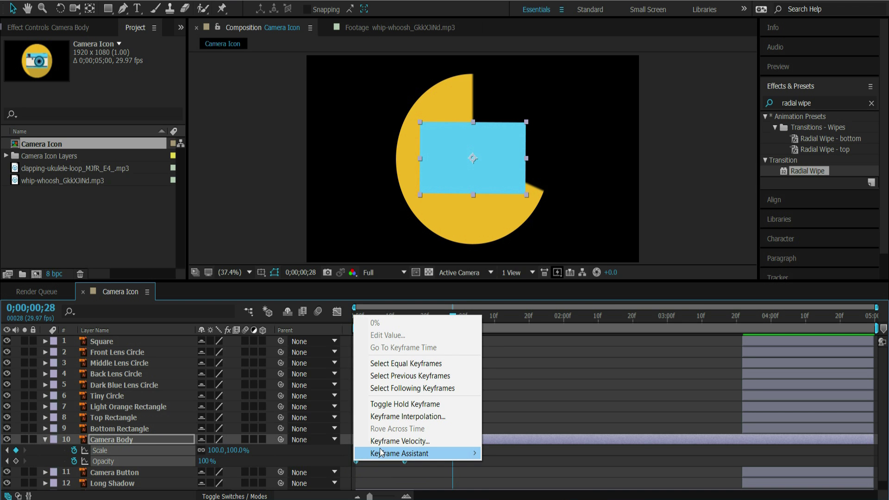
pyautogui.moveTo(398, 452)
pyautogui.click(205, 378)
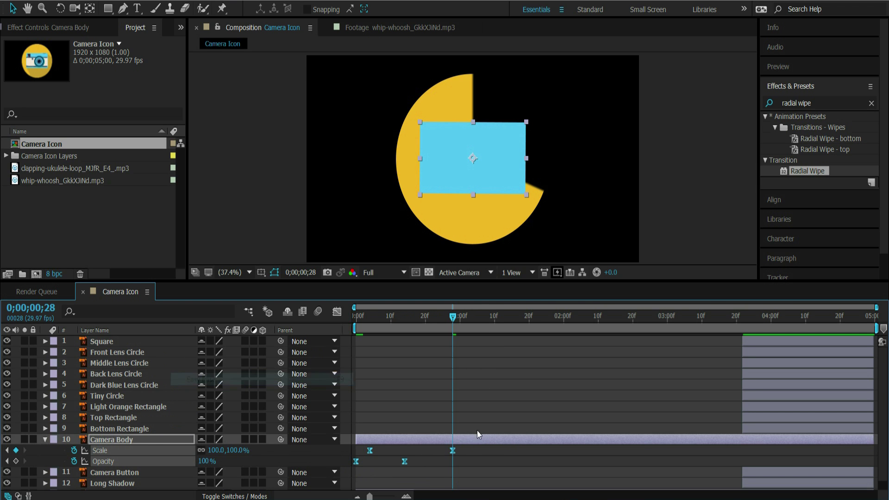
pyautogui.click(488, 452)
# Step: Reshape Camera Body's Scale speed curve in the Graph Editor to start fast and slow down gradually toward the last keyframe
pyautogui.moveTo(503, 446); pyautogui.dragTo(349, 454)
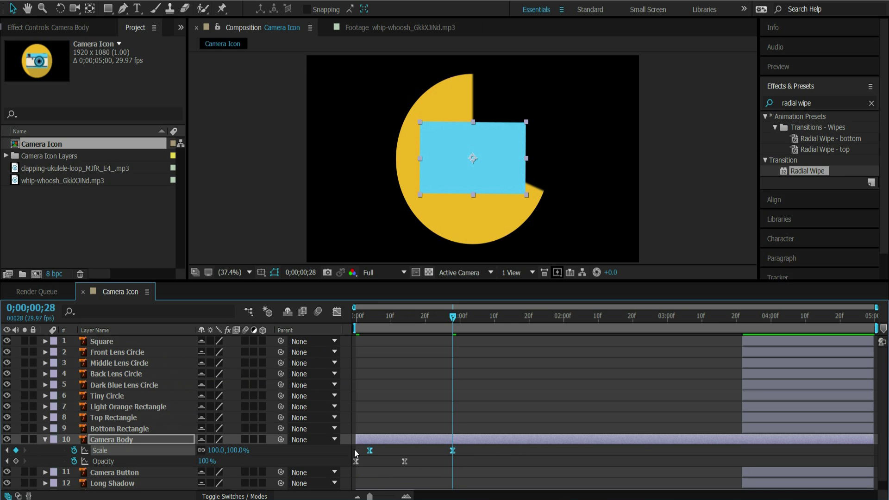
pyautogui.click(337, 311)
pyautogui.moveTo(481, 446); pyautogui.dragTo(340, 476)
pyautogui.moveTo(384, 456)
pyautogui.mouseDown()
pyautogui.moveTo(370, 457)
pyautogui.moveTo(383, 458)
pyautogui.mouseUp()
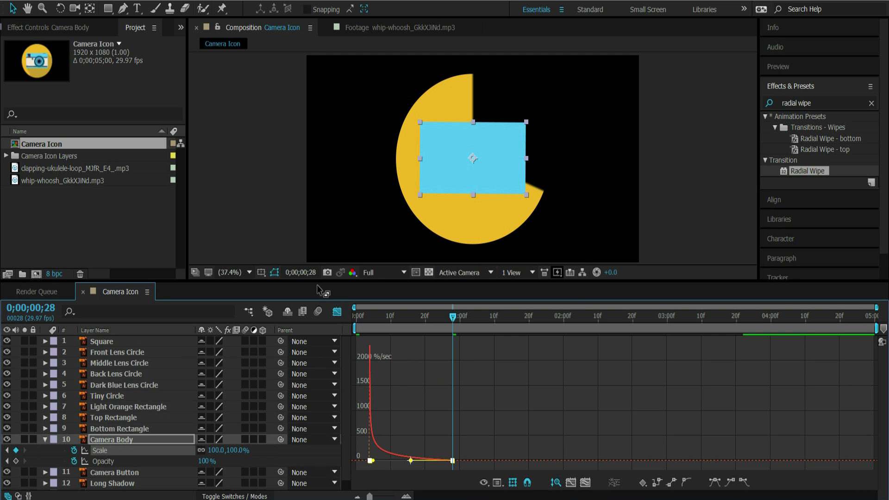
pyautogui.click(337, 312)
pyautogui.moveTo(452, 317); pyautogui.dragTo(435, 325)
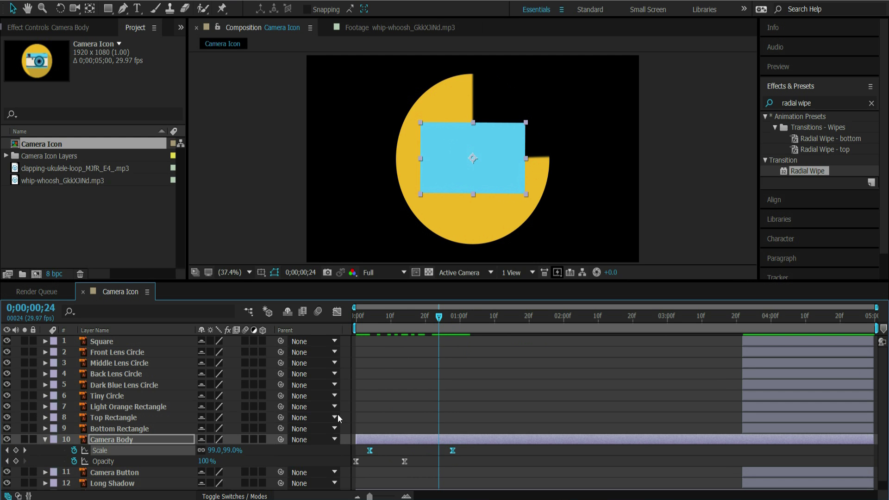
# Step: Move the Square layer down the layer stack to sit directly above Camera Body
pyautogui.click(129, 410)
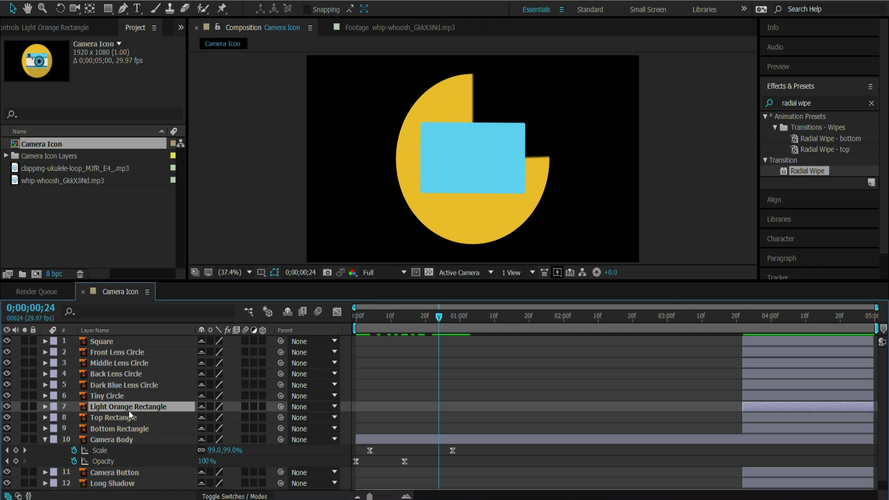
pyautogui.click(97, 341)
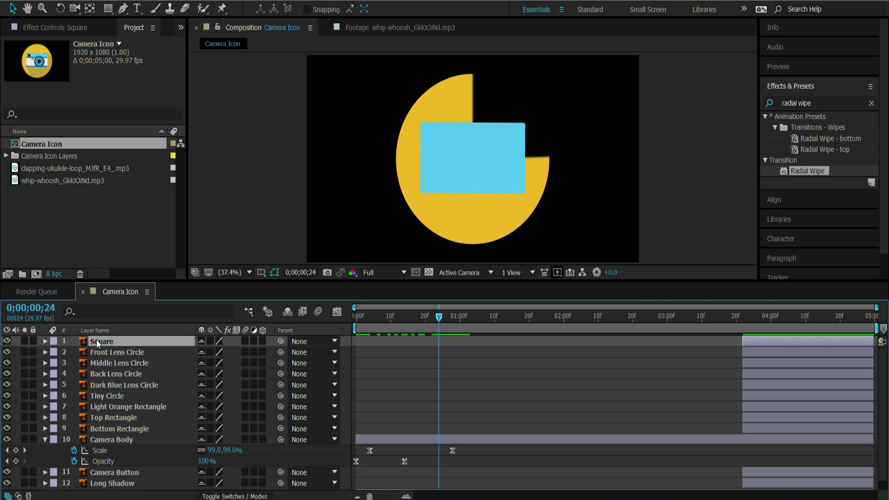
pyautogui.moveTo(98, 338); pyautogui.dragTo(113, 430)
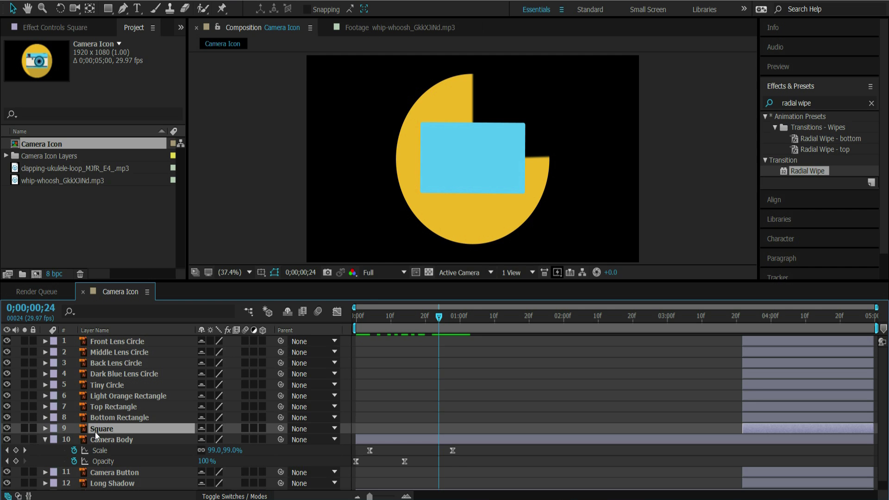
pyautogui.moveTo(442, 315); pyautogui.dragTo(459, 333)
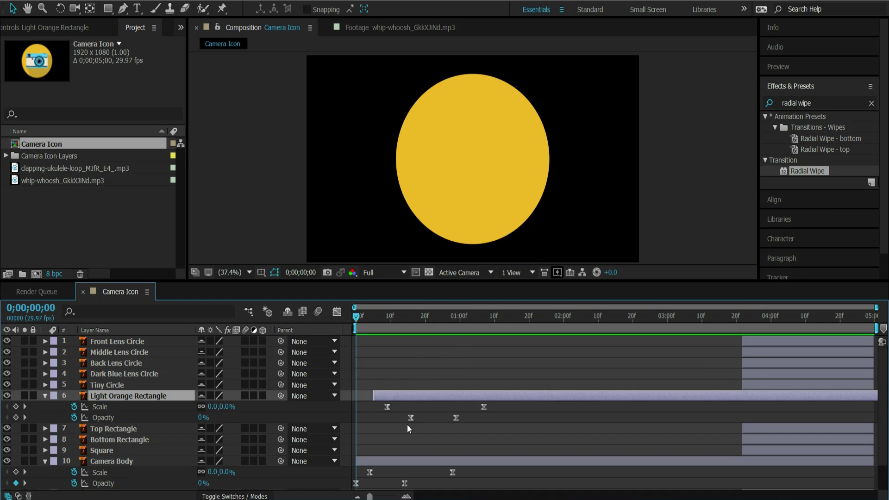
pyautogui.scroll(-1, 407, 424)
pyautogui.scroll(1, 406, 424)
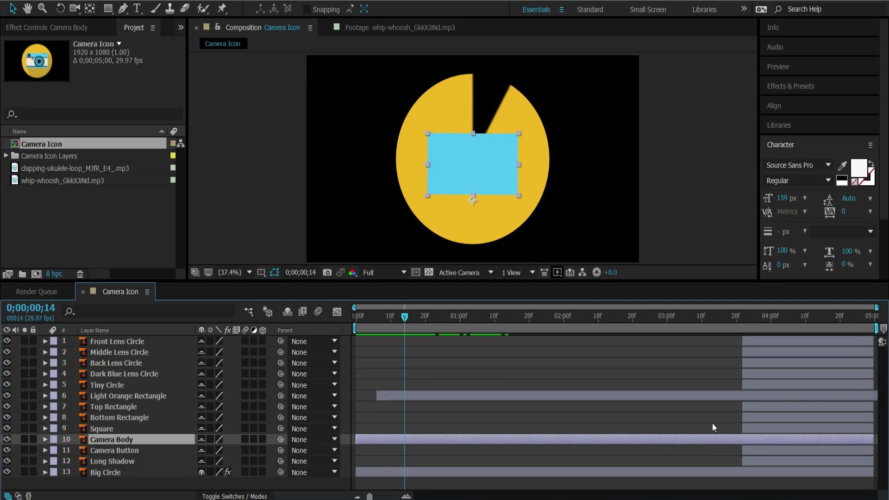
# Step: Extend the Top Rectangle and Bottom Rectangle layers together so that both start at 0;00;00;14
pyautogui.click(746, 406)
pyautogui.keyDown('shift'); pyautogui.click(746, 417); pyautogui.keyUp('shift')
pyautogui.moveTo(746, 417); pyautogui.dragTo(405, 412)
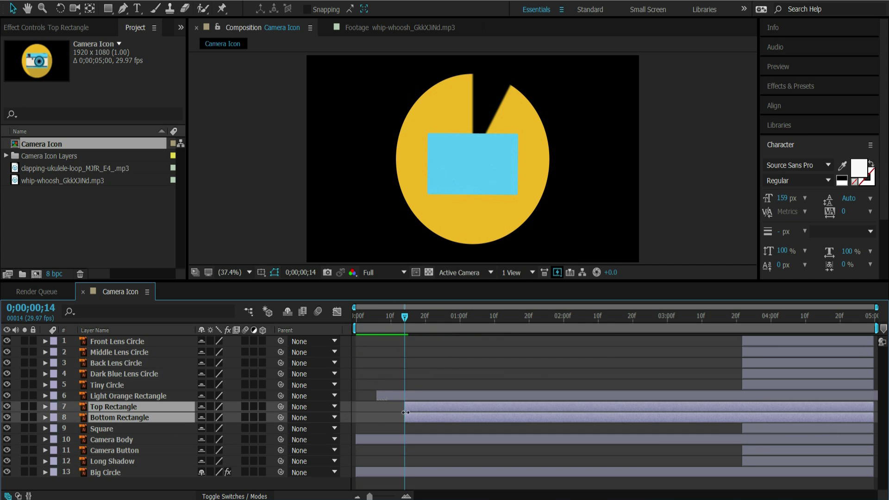
# Step: Search the effects for "linear wipe" and apply Linear Wipe to both Top Rectangle and Bottom Rectangle
pyautogui.click(802, 90)
pyautogui.moveTo(800, 102); pyautogui.dragTo(677, 109)
pyautogui.write('linear')
pyautogui.doubleClick(806, 160)
# Step: Hide Bottom Rectangle and reset Top Rectangle's Linear Wipe after trying out its Transition Completion
pyautogui.click(7, 417)
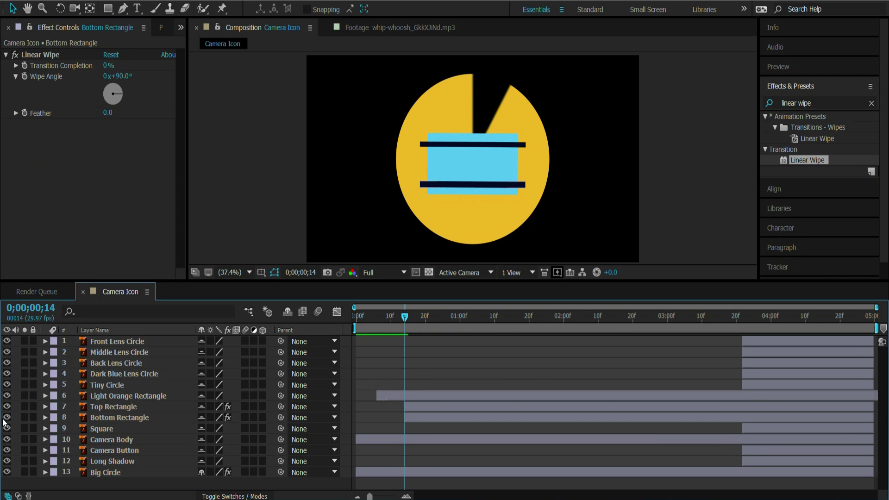
pyautogui.click(114, 406)
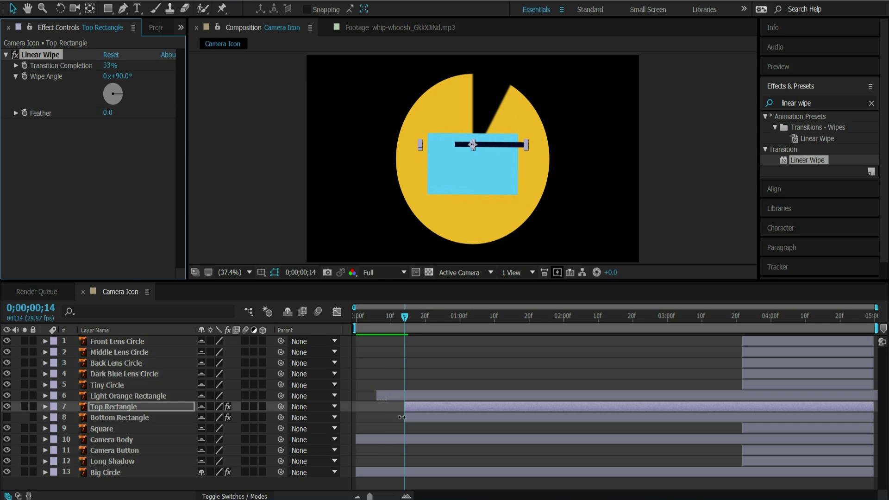
pyautogui.click(110, 409)
pyautogui.moveTo(418, 314); pyautogui.dragTo(450, 325)
pyautogui.click(111, 55)
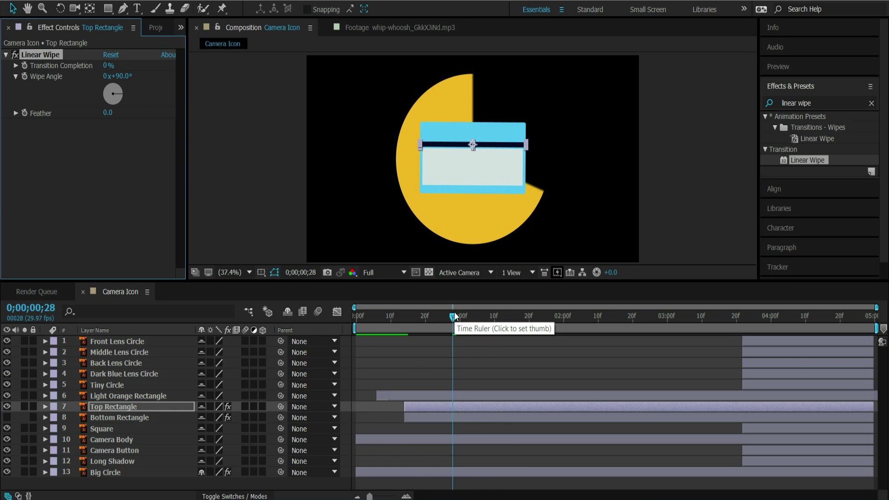
# Step: Keyframe Top Rectangle's Linear Wipe Transition Completion at 0% at 0;00;00;23 and at 100% at 0;00;01;27
pyautogui.click(25, 65)
pyautogui.press('u')
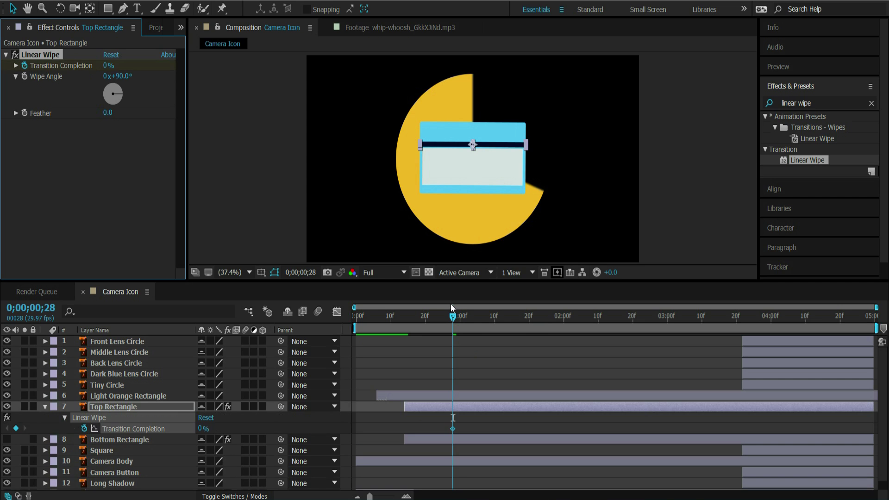
pyautogui.click(435, 316)
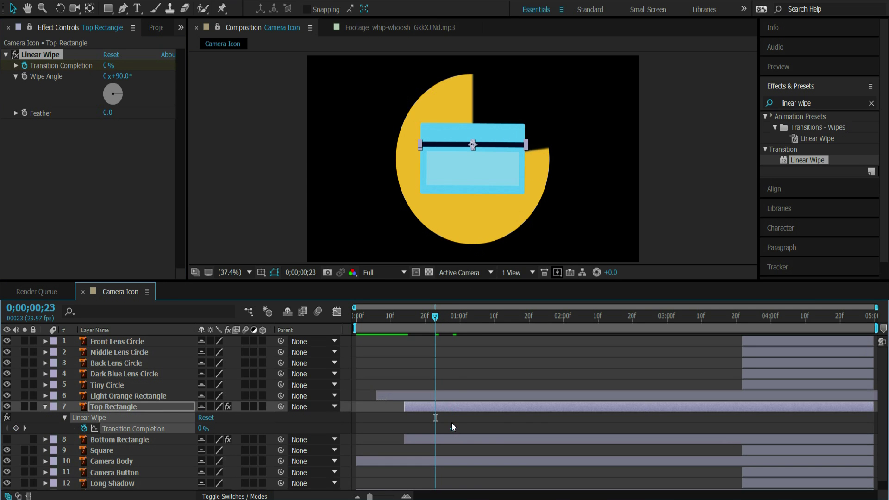
pyautogui.moveTo(456, 428); pyautogui.dragTo(437, 429)
pyautogui.moveTo(434, 311); pyautogui.dragTo(553, 322)
pyautogui.moveTo(201, 428); pyautogui.dragTo(624, 459)
# Step: Apply Easy Ease to Top Rectangle's two Transition Completion keyframes
pyautogui.moveTo(573, 421); pyautogui.dragTo(429, 431)
pyautogui.rightClick(433, 429)
pyautogui.moveTo(463, 419)
pyautogui.click(389, 436)
# Step: Keyframe Top Rectangle's Opacity at 100% at 0;00;00;27 and at a lower value at 0;00;00;23, and ease the keyframes
pyautogui.moveTo(463, 317); pyautogui.dragTo(448, 327)
pyautogui.click(95, 429)
pyautogui.hotkey('shift', 't')
pyautogui.click(74, 439)
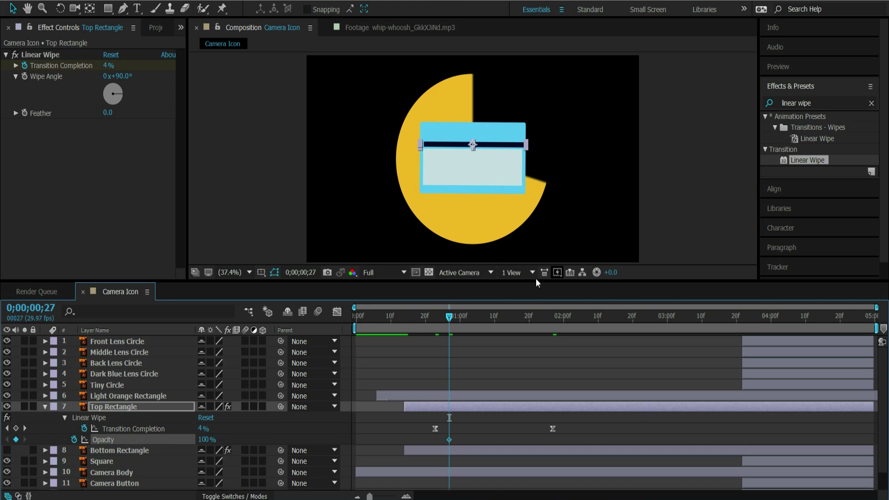
pyautogui.press('j')
pyautogui.moveTo(205, 440); pyautogui.dragTo(155, 444)
pyautogui.rightClick(435, 439)
pyautogui.moveTo(438, 434)
pyautogui.click(326, 357)
# Step: Shorten the work area to end at about 0;00;02;00 and play back Top Rectangle's wipe animation
pyautogui.moveTo(435, 318); pyautogui.dragTo(531, 331)
pyautogui.moveTo(876, 328); pyautogui.dragTo(565, 328)
pyautogui.press('space')
pyautogui.press('space')
# Step: Rearrange Top Rectangle's Transition Completion keyframes to run from 100% at about 0;00;00;22 to 0% at about 0;00;01;25, and preview the wipe
pyautogui.moveTo(532, 427); pyautogui.dragTo(535, 432)
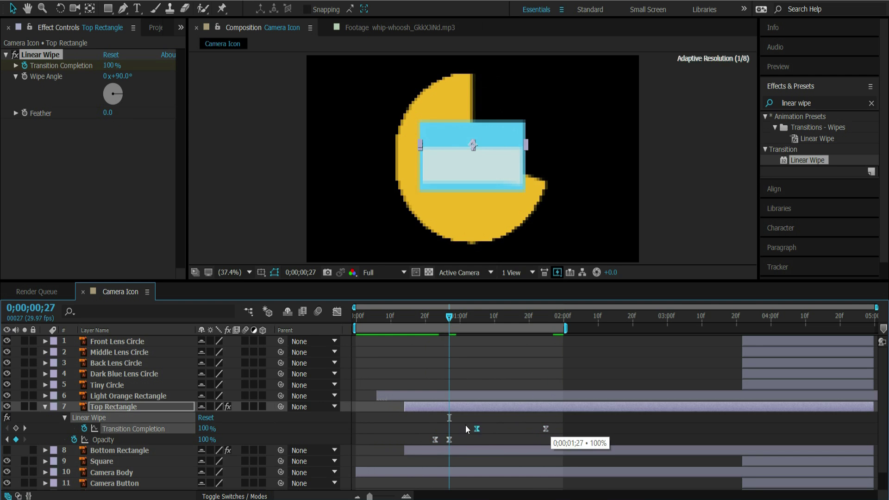
pyautogui.moveTo(465, 425); pyautogui.dragTo(431, 428)
pyautogui.press('space')
pyautogui.moveTo(480, 319); pyautogui.dragTo(391, 341)
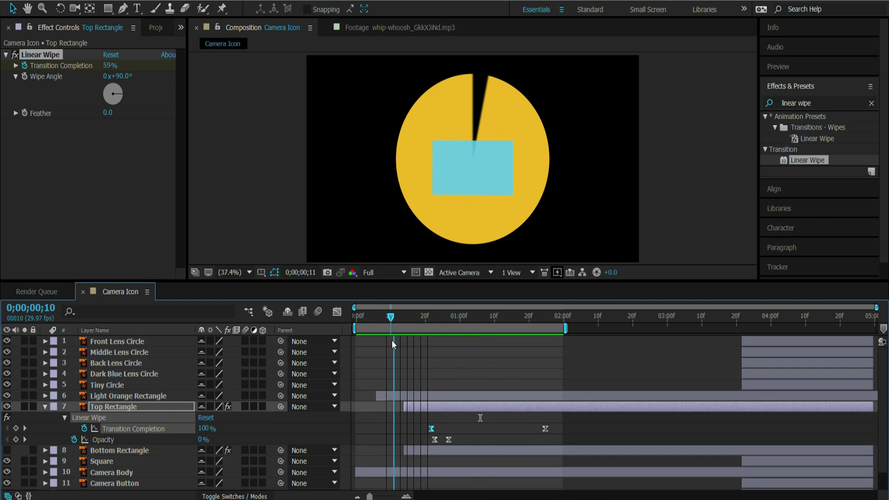
# Step: Shift the Big Circle layer to start at about 0;00;00;17 and play back the animation
pyautogui.scroll(-2, 384, 417)
pyautogui.click(407, 449)
pyautogui.moveTo(511, 319); pyautogui.dragTo(390, 315)
pyautogui.hotkey('ctrl', 'z')
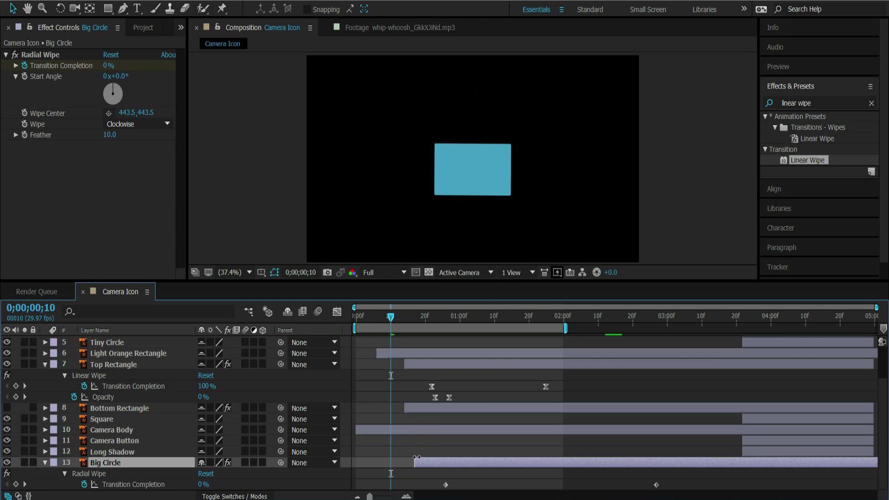
pyautogui.press('space')
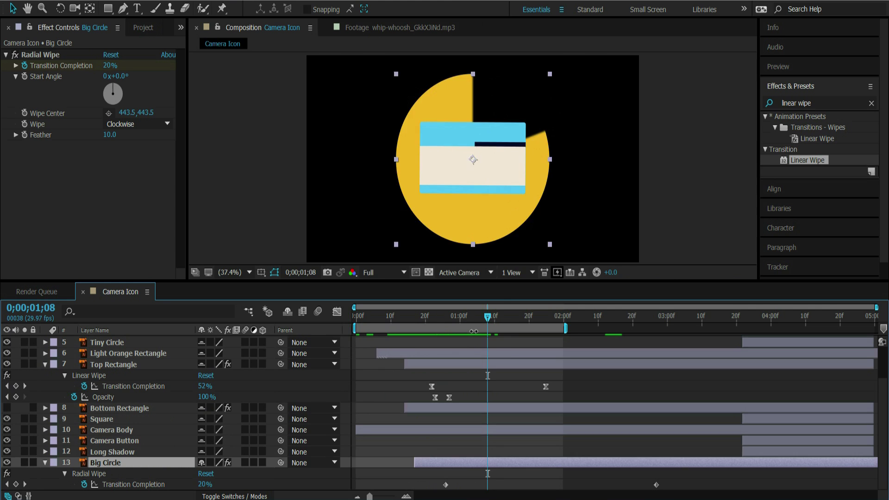
# Step: Copy Top Rectangle's Transition Completion and Opacity keyframes onto Bottom Rectangle, and turn on that layer's visibility
pyautogui.scroll(4, 421, 318)
pyautogui.moveTo(421, 318); pyautogui.dragTo(545, 317)
pyautogui.click(429, 446)
pyautogui.moveTo(413, 420); pyautogui.dragTo(546, 440)
pyautogui.click(425, 318)
pyautogui.moveTo(426, 318); pyautogui.dragTo(480, 322)
pyautogui.click(424, 449)
pyautogui.hotkey('ctrl', 'v')
pyautogui.press('u')
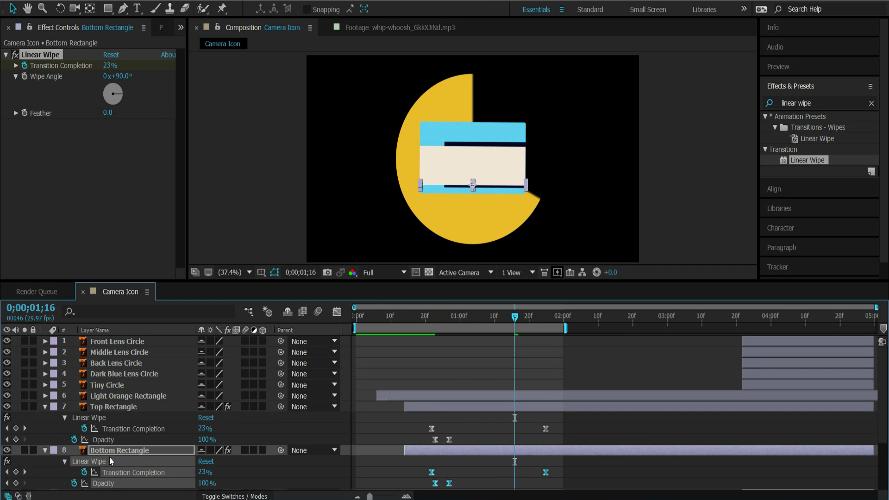
# Step: Preview both rectangle wipes and set Bottom Rectangle's Wipe Angle to 273° so it wipes in from the opposite side
pyautogui.scroll(-3, 505, 421)
pyautogui.press('space')
pyautogui.press('space')
pyautogui.click(465, 408)
pyautogui.click(123, 76)
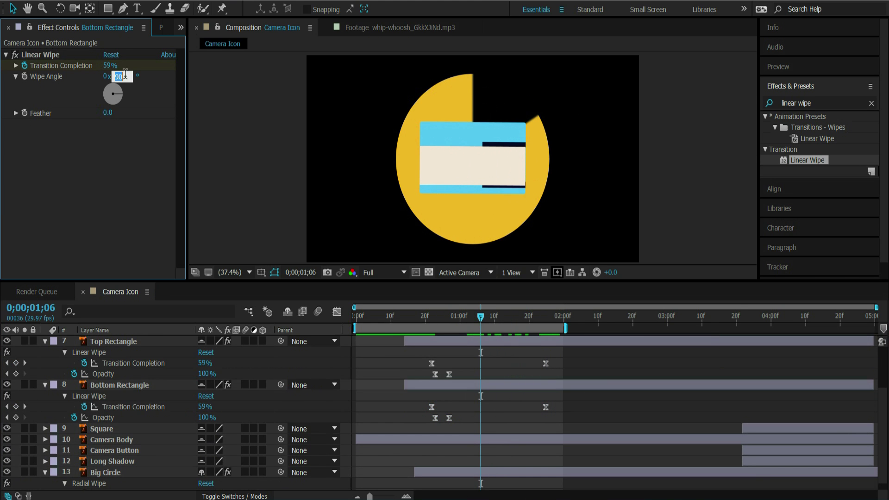
pyautogui.write('265')
pyautogui.press('Return')
# Step: Shift Bottom Rectangle to start at about 0;00;00;20 and extend the work area to about 0;00;02;11
pyautogui.moveTo(460, 385); pyautogui.dragTo(480, 385)
pyautogui.moveTo(564, 327); pyautogui.dragTo(602, 328)
# Step: Lower Bottom Rectangle to Position 959.0, 681.5 and play back the animation
pyautogui.moveTo(480, 316); pyautogui.dragTo(587, 316)
pyautogui.press('p')
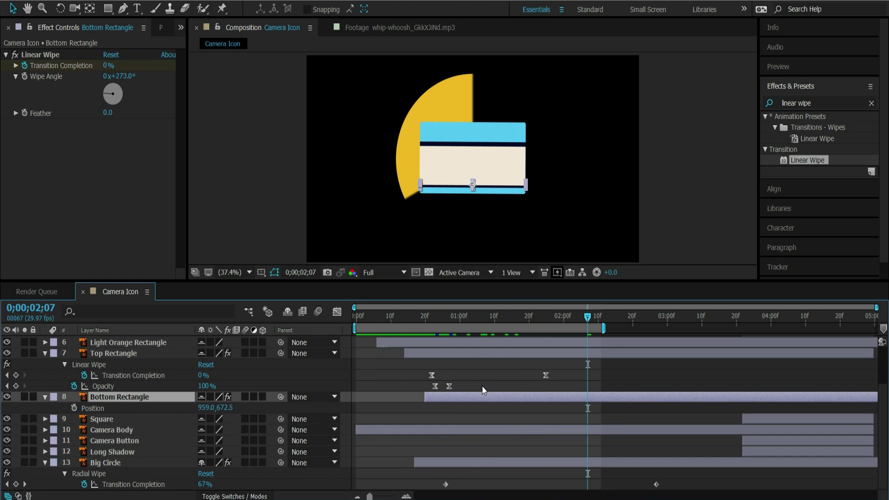
pyautogui.press('space')
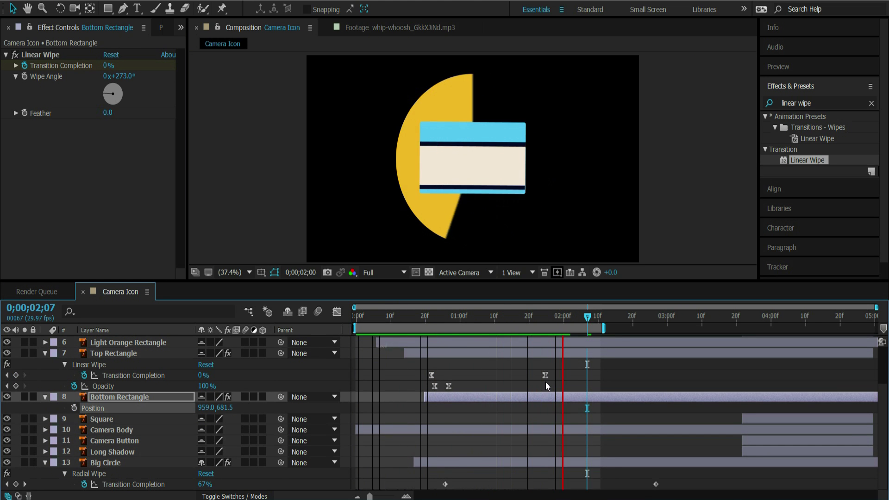
# Step: Shift Big Circle to start at about 0;00;00;18 and keyframe its Opacity from 0% at about 0;00;00;25 to 100% at 0;00;01;03
pyautogui.moveTo(418, 318)
pyautogui.mouseDown()
pyautogui.moveTo(401, 318)
pyautogui.moveTo(428, 318)
pyautogui.mouseUp()
pyautogui.click(434, 462)
pyautogui.moveTo(414, 462)
pyautogui.mouseDown()
pyautogui.moveTo(440, 462)
pyautogui.moveTo(417, 462)
pyautogui.mouseUp()
pyautogui.moveTo(460, 320); pyautogui.dragTo(442, 328)
pyautogui.press('t')
pyautogui.click(74, 484)
pyautogui.moveTo(206, 484); pyautogui.dragTo(74, 484)
pyautogui.press('space')
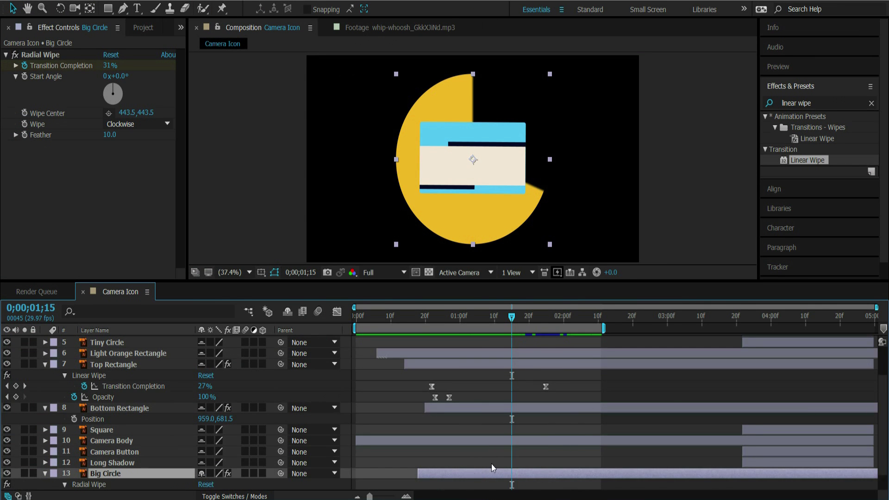
# Step: Make Big Circle's Transition Completion run from 100% to 0%, ease its keyframes and reshape their speed curve
pyautogui.press('u')
pyautogui.moveTo(644, 473); pyautogui.dragTo(438, 479)
pyautogui.rightClick(442, 473)
pyautogui.click(465, 447)
pyautogui.click(338, 312)
pyautogui.moveTo(419, 342); pyautogui.dragTo(734, 353)
pyautogui.moveTo(573, 350); pyautogui.dragTo(125, 318)
pyautogui.click(337, 312)
# Step: Apply Easy Ease to Big Circle's two Opacity keyframes and play back the radial wipe
pyautogui.moveTo(481, 487); pyautogui.dragTo(438, 482)
pyautogui.rightClick(443, 484)
pyautogui.moveTo(464, 472)
pyautogui.click(365, 398)
pyautogui.press('space')
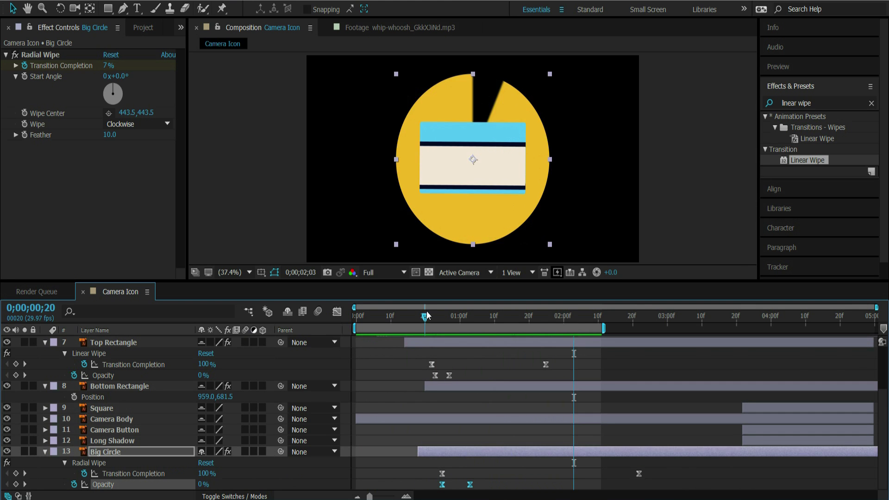
pyautogui.press('space')
# Step: Set Big Circle's Radial Wipe to Counterclockwise and move its last Transition Completion keyframe to about 0;00;03;05
pyautogui.click(158, 124)
pyautogui.click(179, 148)
pyautogui.press('space')
pyautogui.moveTo(639, 473); pyautogui.dragTo(684, 473)
pyautogui.press('space')
pyautogui.click(605, 346)
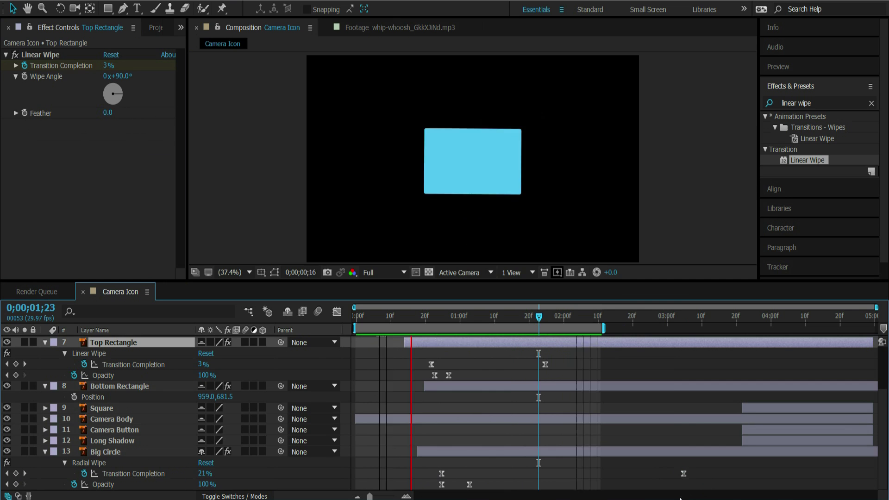
pyautogui.press('space')
# Step: Shift Big Circle to start at about 0;00;00;05, preview the result, and collapse the layer's properties
pyautogui.moveTo(447, 450); pyautogui.dragTo(405, 449)
pyautogui.press('space')
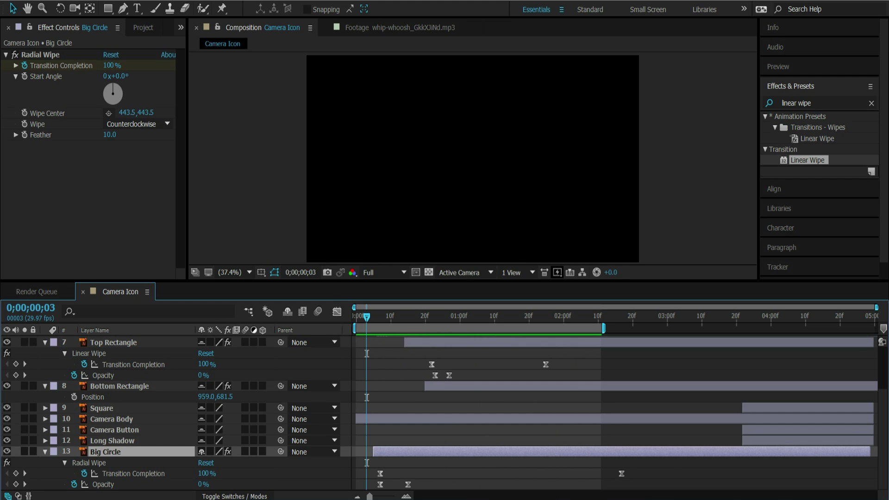
pyautogui.moveTo(407, 316); pyautogui.dragTo(494, 318)
pyautogui.click(45, 451)
# Step: Shift Square to start at about 0;00;01;29 and Dark Blue Lens Circle to start at 0;00;01;03
pyautogui.click(770, 440)
pyautogui.moveTo(742, 440); pyautogui.dragTo(540, 440)
pyautogui.click(469, 317)
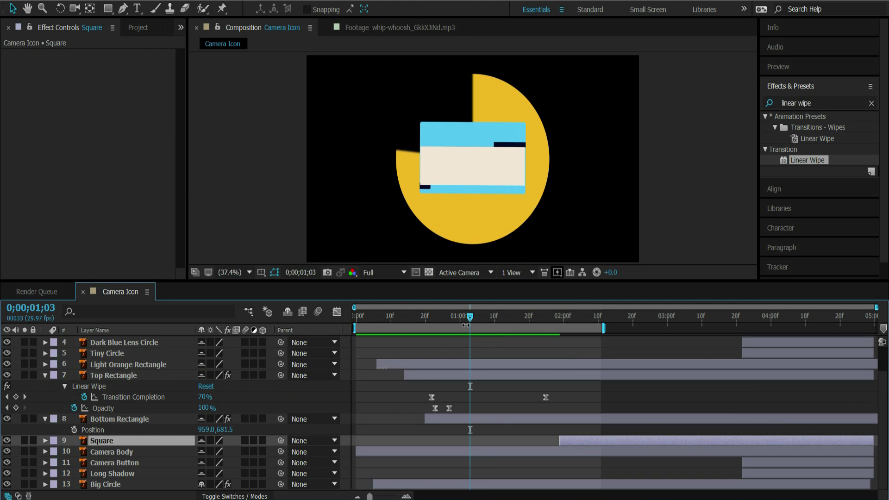
pyautogui.scroll(2, 654, 357)
pyautogui.moveTo(743, 373); pyautogui.dragTo(467, 386)
# Step: Keyframe Dark Blue Lens Circle's Scale at 0% at 0;00;01;03 and at 100% at about 0;00;02;04
pyautogui.hotkey('alt', 'shift', 's')
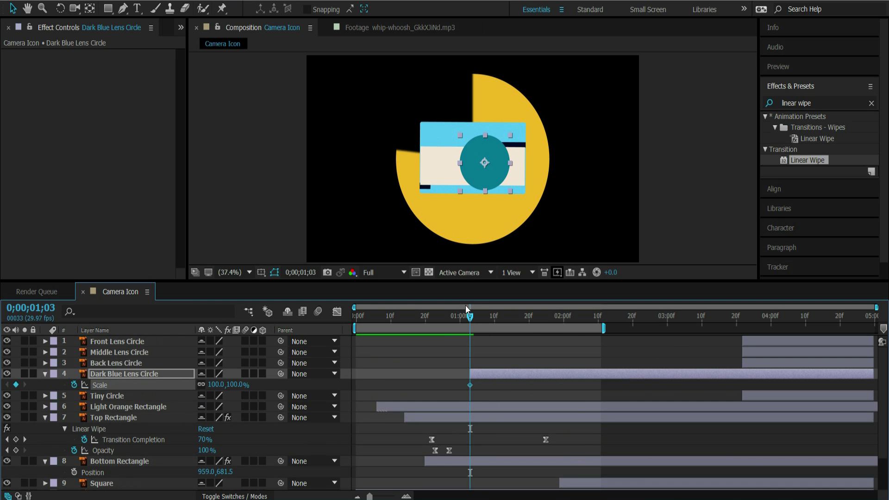
pyautogui.click(577, 315)
pyautogui.click(16, 384)
pyautogui.click(469, 316)
pyautogui.click(236, 384)
pyautogui.write('0')
# Step: Apply Easy Ease to Dark Blue Lens Circle's Scale keyframes and reshape the speed curve for a fast start
pyautogui.click(451, 370)
pyautogui.moveTo(452, 370); pyautogui.dragTo(599, 390)
pyautogui.rightClick(468, 384)
pyautogui.moveTo(482, 377)
pyautogui.click(378, 399)
pyautogui.click(336, 311)
pyautogui.moveTo(487, 456); pyautogui.dragTo(472, 456)
pyautogui.moveTo(559, 456); pyautogui.dragTo(468, 456)
pyautogui.click(336, 311)
# Step: Delay the Square layer and shift Front Lens Circle to start at about 0;00;01;08
pyautogui.moveTo(470, 316); pyautogui.dragTo(504, 315)
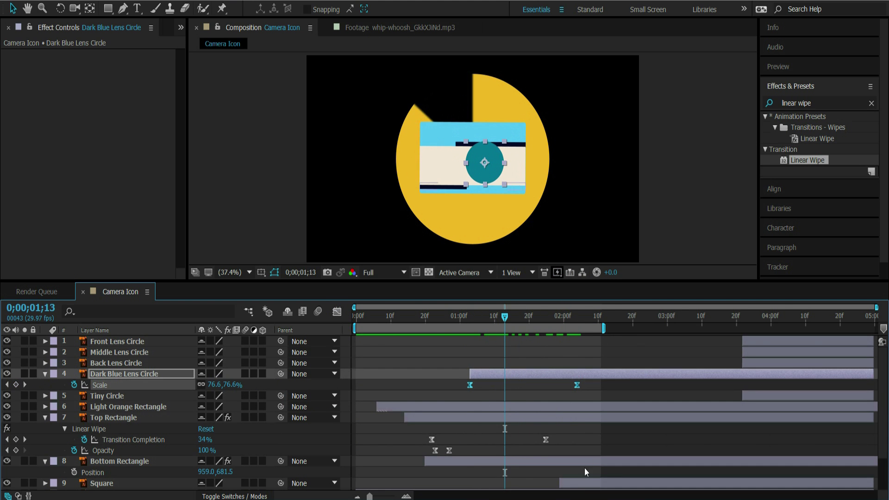
pyautogui.moveTo(576, 482); pyautogui.dragTo(623, 474)
pyautogui.moveTo(742, 340); pyautogui.dragTo(487, 316)
# Step: Copy Dark Blue Lens Circle's Scale keyframes onto Front Lens Circle and move the last one to about 0;00;01;19
pyautogui.moveTo(596, 383); pyautogui.dragTo(467, 390)
pyautogui.hotkey('ctrl', 'c')
pyautogui.click(498, 341)
pyautogui.hotkey('ctrl', 'v')
pyautogui.press('u')
pyautogui.click(606, 365)
pyautogui.moveTo(593, 353); pyautogui.dragTo(525, 353)
# Step: Start Middle Lens Circle at 0;00;01;12 and paste the Scale keyframes onto it, ending at about 0;00;01;27
pyautogui.moveTo(488, 316)
pyautogui.mouseDown()
pyautogui.moveTo(540, 316)
pyautogui.moveTo(484, 316)
pyautogui.mouseUp()
pyautogui.moveTo(763, 359); pyautogui.dragTo(552, 374)
pyautogui.press('i')
pyautogui.hotkey('ctrl', 'v')
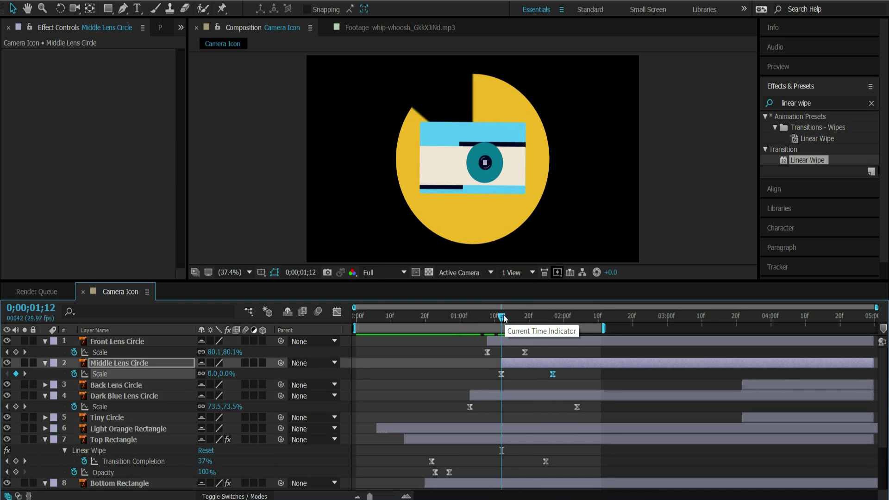
pyautogui.moveTo(501, 316); pyautogui.dragTo(531, 316)
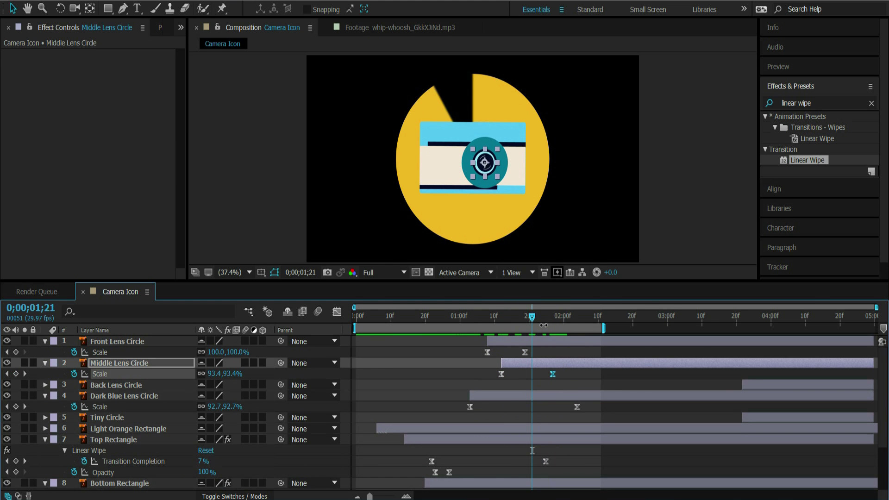
# Step: Shift Back Lens Circle to start at about 0;00;01;18 and paste the copied Scale keyframes onto it
pyautogui.scroll(-2, 761, 383)
pyautogui.click(761, 383)
pyautogui.scroll(3, 743, 411)
pyautogui.moveTo(743, 384); pyautogui.dragTo(511, 384)
pyautogui.moveTo(531, 315)
pyautogui.mouseDown()
pyautogui.moveTo(496, 316)
pyautogui.moveTo(541, 316)
pyautogui.moveTo(525, 316)
pyautogui.mouseUp()
pyautogui.hotkey('ctrl', 'v')
pyautogui.press('u')
# Step: Shorten Back Lens Circle's Scale animation to about 14 frames and shift the layer to start at about 0;00;01;21
pyautogui.click(569, 196)
pyautogui.press('space')
pyautogui.moveTo(526, 384); pyautogui.dragTo(569, 396)
pyautogui.press('Home')
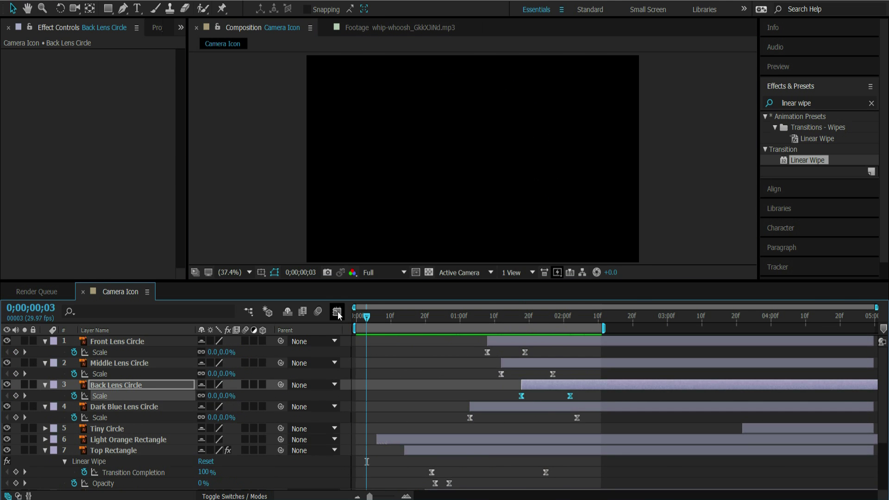
pyautogui.click(510, 318)
pyautogui.moveTo(510, 319); pyautogui.dragTo(538, 317)
pyautogui.moveTo(658, 384); pyautogui.dragTo(669, 384)
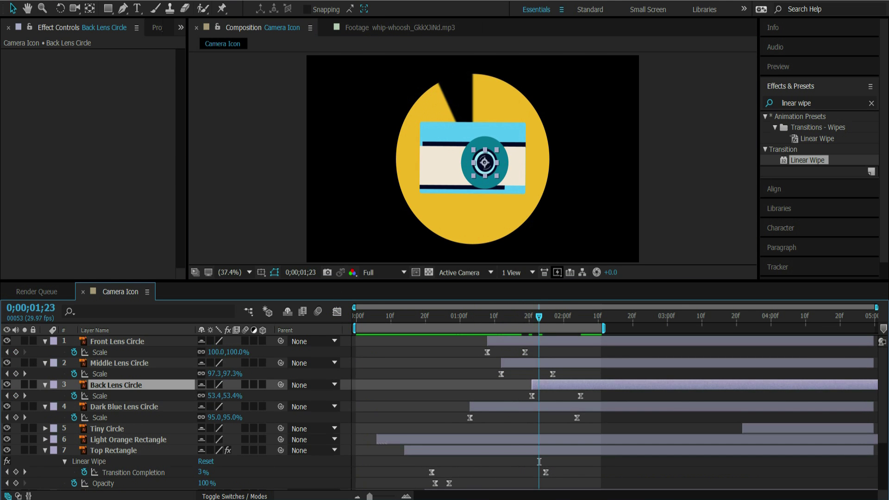
# Step: Extend the work area to about 0;00;03;01, move Back Lens Circle's last Scale keyframe to 0;00;02;20, and preview
pyautogui.press('space')
pyautogui.press('space')
pyautogui.click(593, 397)
pyautogui.moveTo(603, 328); pyautogui.dragTo(671, 328)
pyautogui.moveTo(544, 314); pyautogui.dragTo(570, 316)
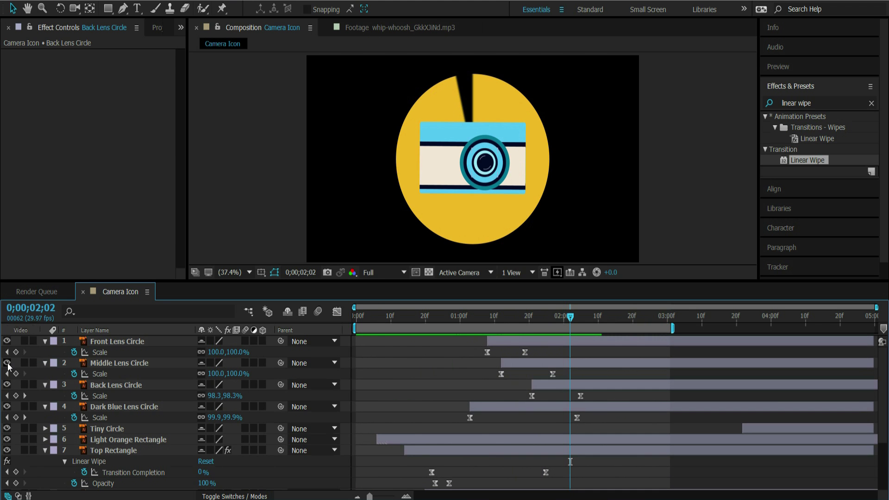
pyautogui.moveTo(580, 396); pyautogui.dragTo(630, 396)
pyautogui.press('space')
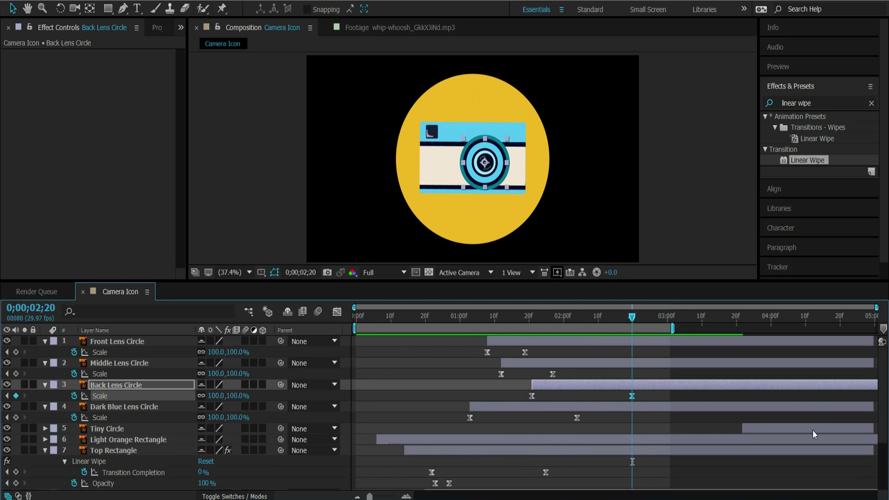
# Step: Keyframe Square's Position from 724.0, 521.0 at 0;00;02;17 to 724.0, 398.0 at about 0;00;03;07, extending the work area to about 0;00;03;16
pyautogui.click(74, 439)
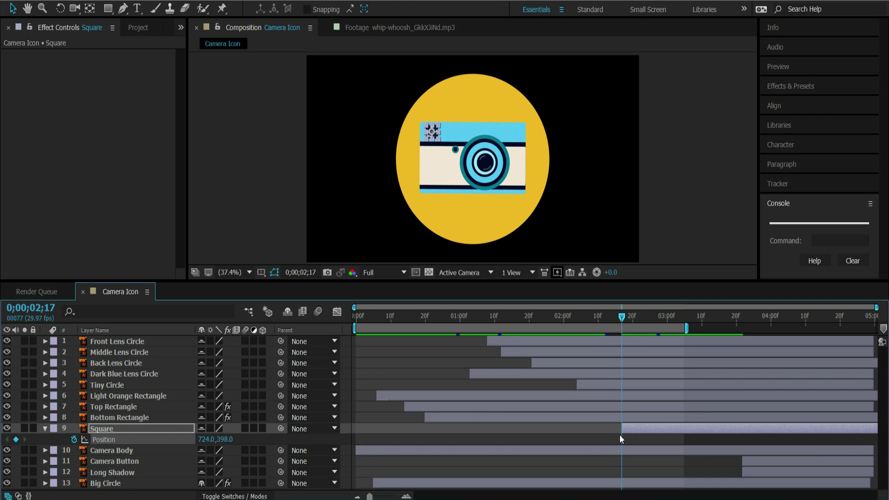
pyautogui.moveTo(621, 439); pyautogui.dragTo(690, 440)
pyautogui.moveTo(686, 328); pyautogui.dragTo(702, 327)
pyautogui.moveTo(228, 441); pyautogui.dragTo(305, 431)
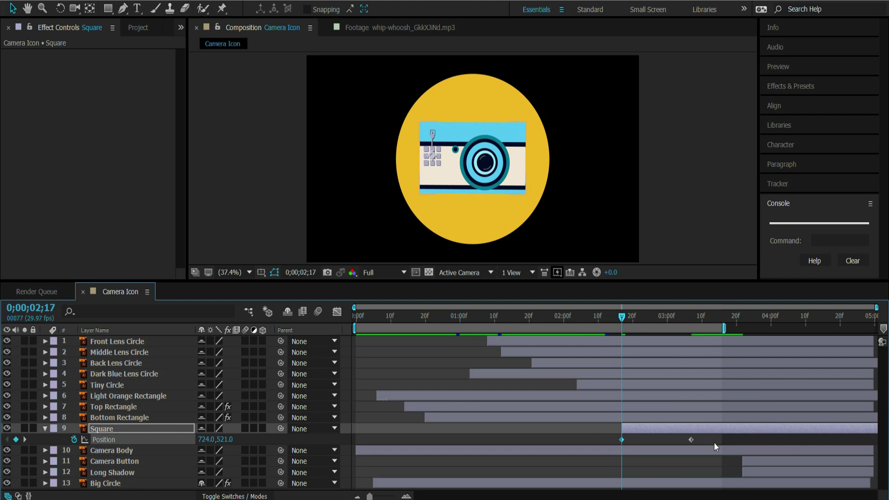
# Step: Apply Easy Ease to Square's Position keyframes and reshape the speed curve for a fast start
pyautogui.rightClick(621, 440)
pyautogui.moveTo(694, 480)
pyautogui.click(514, 354)
pyautogui.click(336, 311)
pyautogui.moveTo(641, 465); pyautogui.dragTo(624, 461)
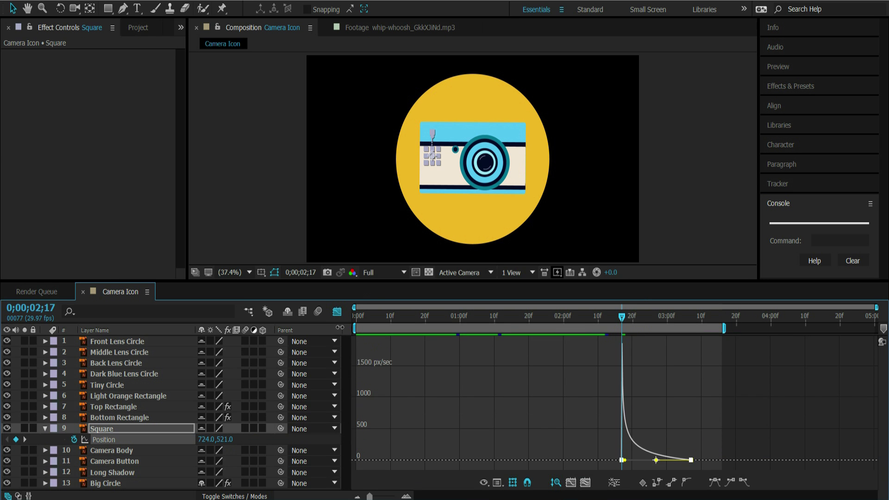
pyautogui.click(336, 311)
# Step: Play back the animation, and retime Square to start at about 0;00;02;11 with its last Position keyframe at 0;00;03;08
pyautogui.click(414, 371)
pyautogui.press('space')
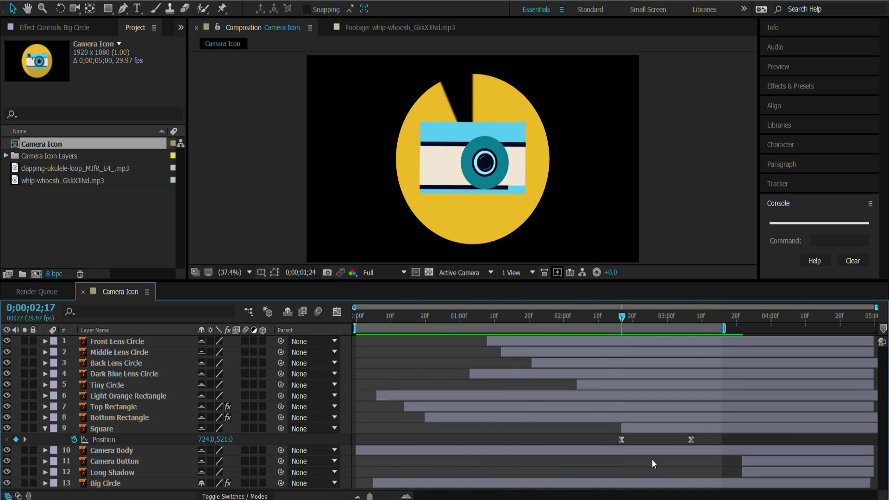
pyautogui.press('space')
pyautogui.moveTo(671, 427); pyautogui.dragTo(696, 437)
pyautogui.press('space')
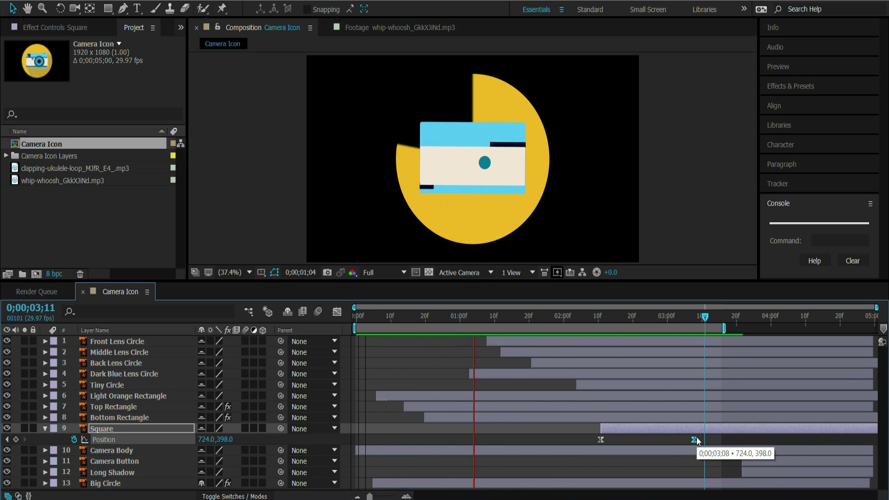
pyautogui.press('space')
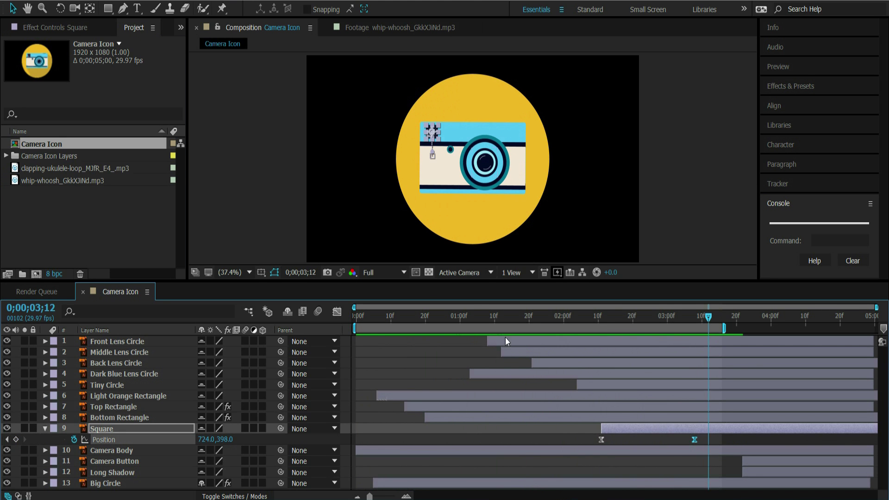
# Step: Shift the Camera Button layer to start at about 0;00;03;02
pyautogui.click(750, 463)
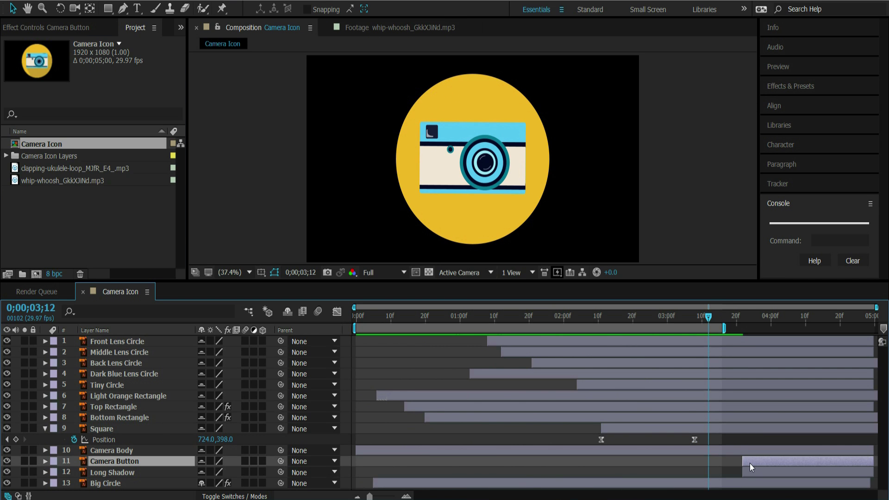
pyautogui.moveTo(749, 463); pyautogui.dragTo(681, 463)
pyautogui.click(517, 103)
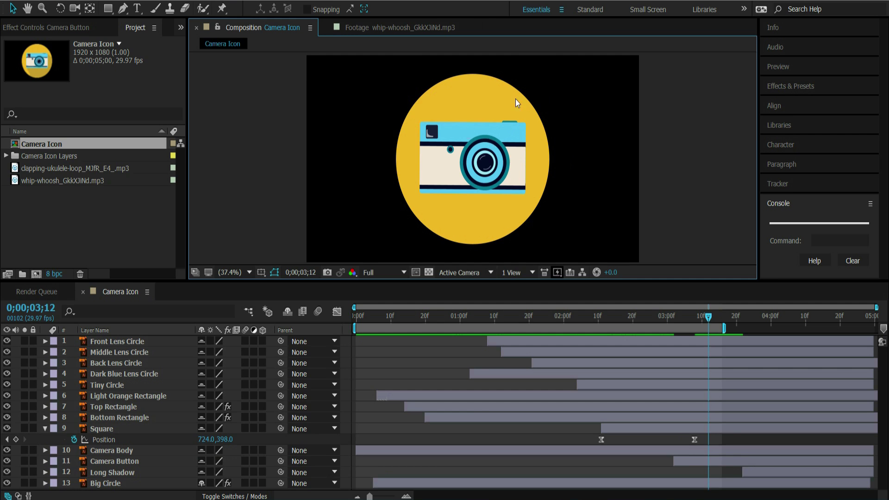
# Step: Keyframe Camera Button's Position at its resting place at about 0;00;03;15 and at 1173.0, 386.0 at 0;00;03;02
pyautogui.click(685, 458)
pyautogui.press('p')
pyautogui.click(719, 318)
pyautogui.click(73, 471)
pyautogui.moveTo(667, 316); pyautogui.dragTo(674, 317)
pyautogui.moveTo(237, 471); pyautogui.dragTo(244, 476)
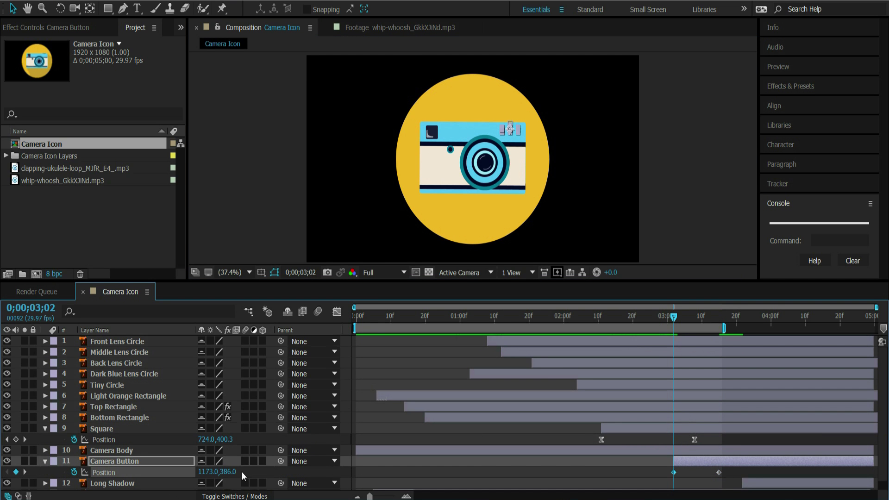
# Step: Shift Camera Button to start at about 0;00;02;15, and apply Easy Ease to its Position keyframes with a reshaped speed curve
pyautogui.moveTo(729, 461); pyautogui.dragTo(676, 481)
pyautogui.moveTo(473, 317); pyautogui.dragTo(677, 348)
pyautogui.moveTo(688, 470)
pyautogui.mouseDown()
pyautogui.moveTo(613, 469)
pyautogui.moveTo(700, 468)
pyautogui.mouseUp()
pyautogui.rightClick(615, 472)
pyautogui.moveTo(648, 462)
pyautogui.click(555, 388)
pyautogui.click(337, 311)
pyautogui.moveTo(620, 456); pyautogui.dragTo(635, 455)
pyautogui.click(337, 312)
# Step: Extend the work area to about 0;00;04;00, and shift the Long Shadow layer to start at about 0;00;02;22
pyautogui.moveTo(724, 327); pyautogui.dragTo(770, 342)
pyautogui.moveTo(639, 317); pyautogui.dragTo(653, 343)
pyautogui.moveTo(742, 483); pyautogui.dragTo(648, 483)
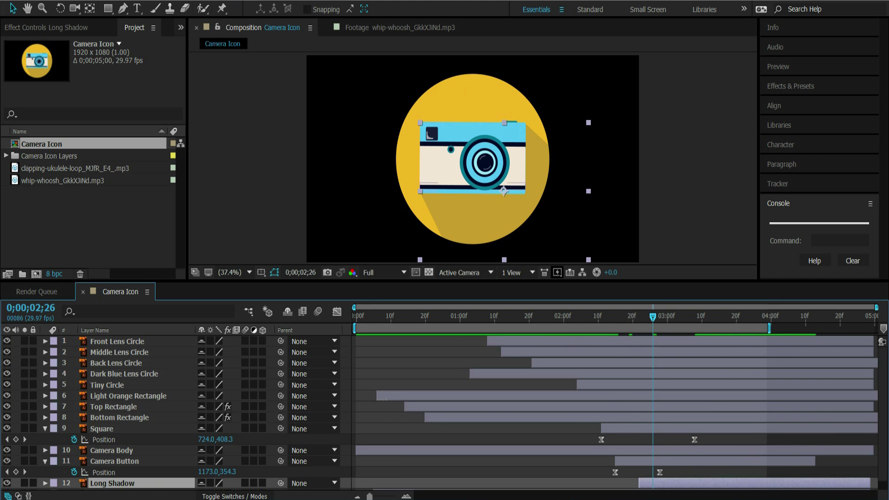
# Step: Keyframe Long Shadow's Opacity from 0% at 0;00;02;26 to 100% at about 0;00;03;12, with Easy Ease on both keyframes
pyautogui.hotkey('alt', 'shift', 't')
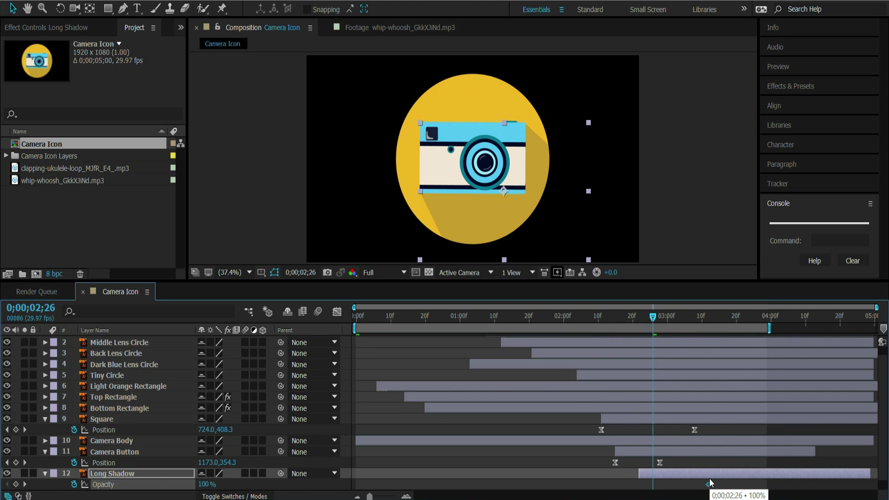
pyautogui.moveTo(206, 484); pyautogui.dragTo(134, 484)
pyautogui.scroll(-1, 653, 476)
pyautogui.rightClick(653, 474)
pyautogui.moveTo(680, 465)
pyautogui.click(555, 390)
# Step: Play back the animation, and move Long Shadow's last Opacity keyframe to about 0;00;03;28
pyautogui.press('space')
pyautogui.press('space')
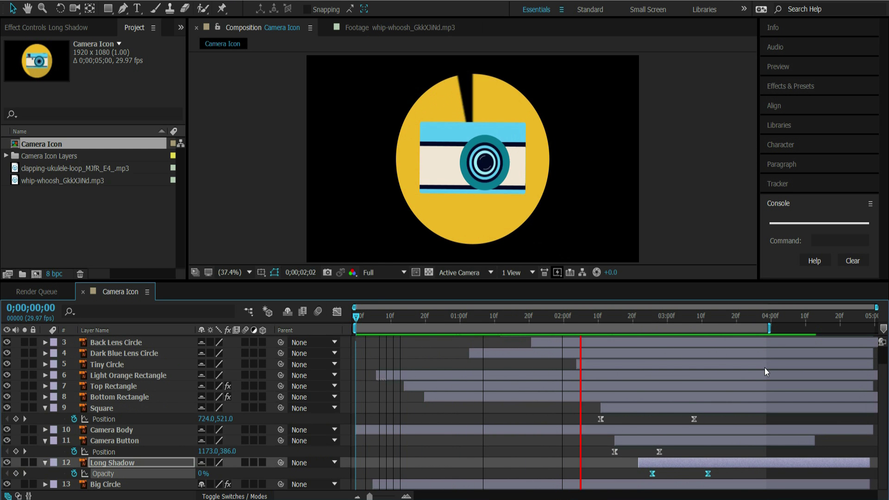
pyautogui.press('space')
pyautogui.click(741, 473)
pyautogui.click(708, 473)
# Step: Extend the Camera Button layer's out point to the end of the composition, and preview the animation
pyautogui.moveTo(814, 440); pyautogui.dragTo(886, 442)
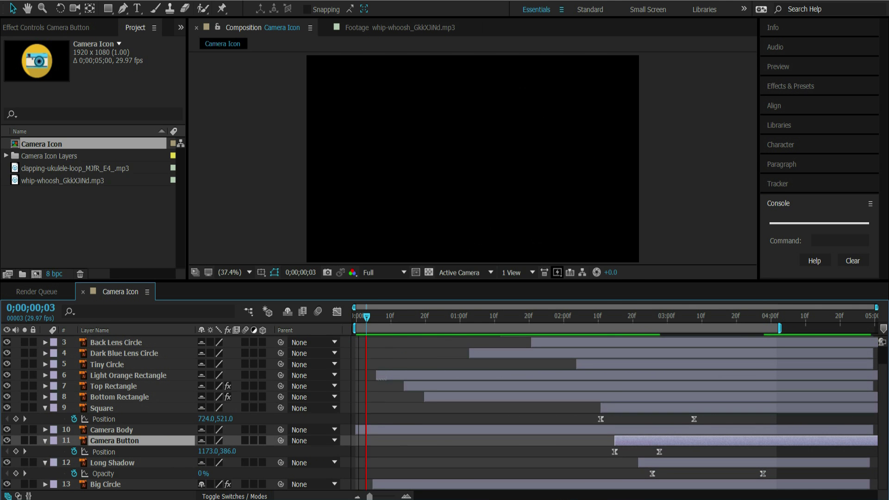
pyautogui.press('space')
pyautogui.press('space')
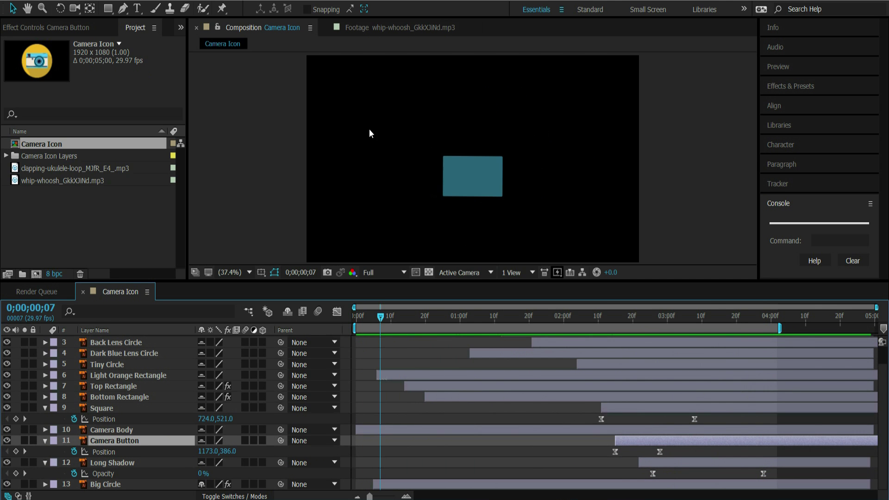
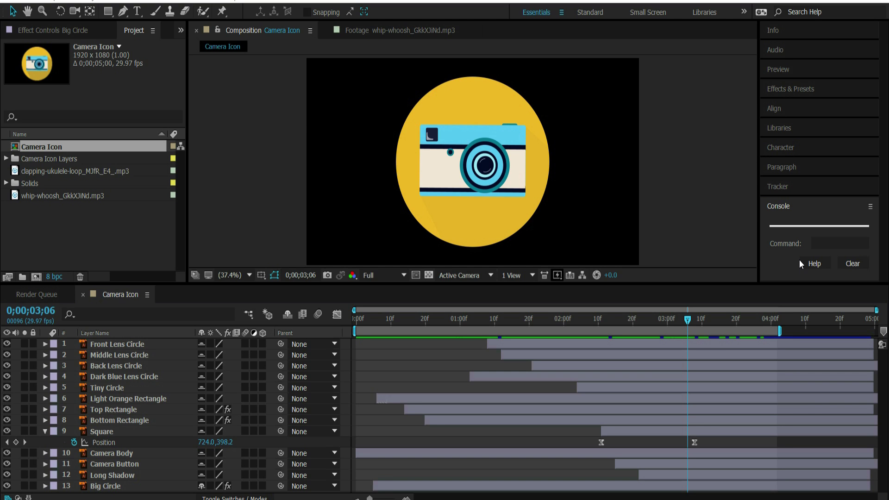
# Step: Collapse the Square layer, create a comp-sized solid named Background at 0;00;01;16, and place it beneath all other layers
pyautogui.click(44, 431)
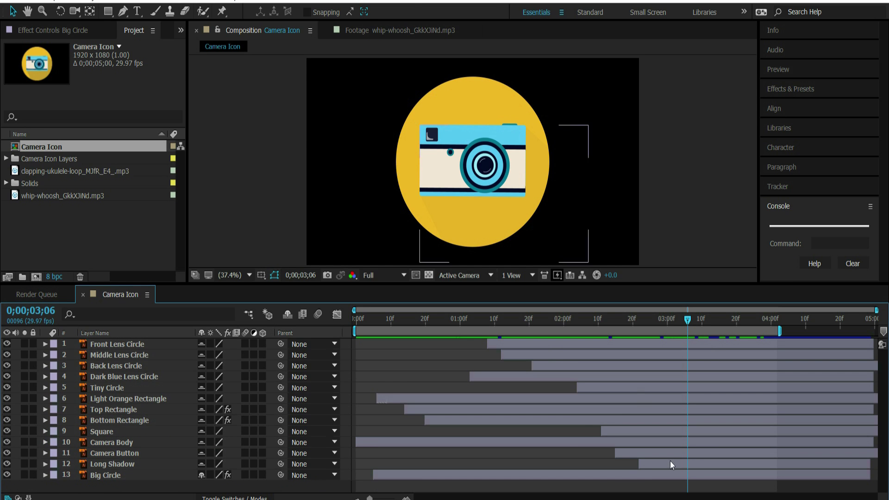
pyautogui.moveTo(476, 320); pyautogui.dragTo(514, 329)
pyautogui.click(92, 2)
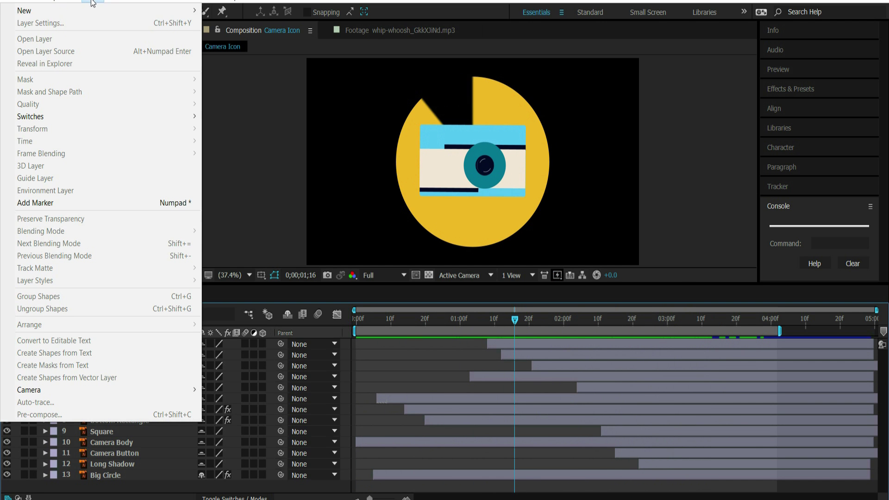
pyautogui.moveTo(92, 15)
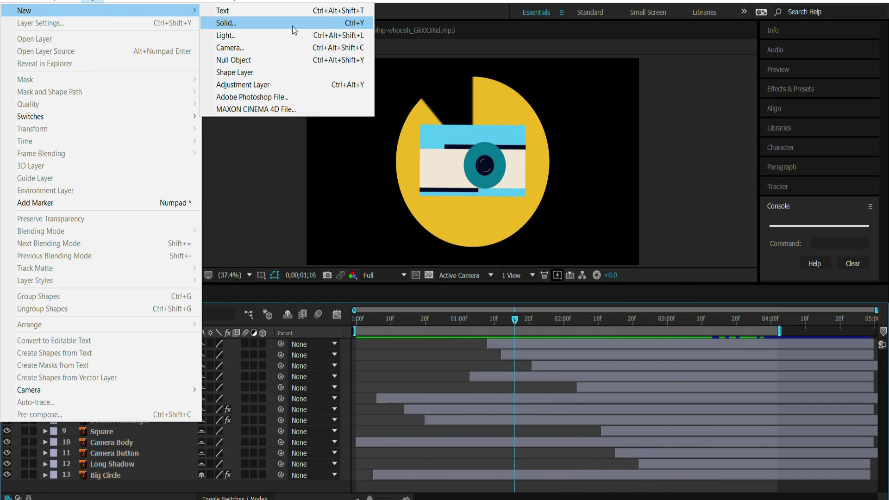
pyautogui.click(292, 26)
pyautogui.write('Background')
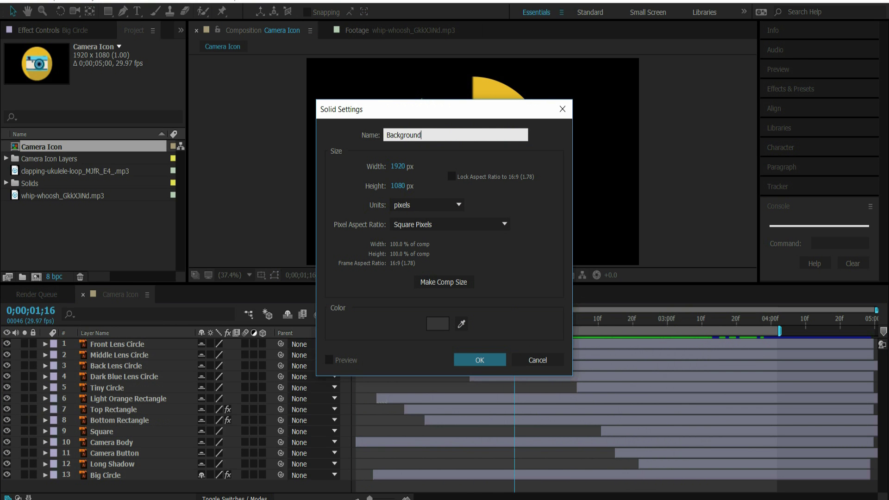
pyautogui.click(480, 360)
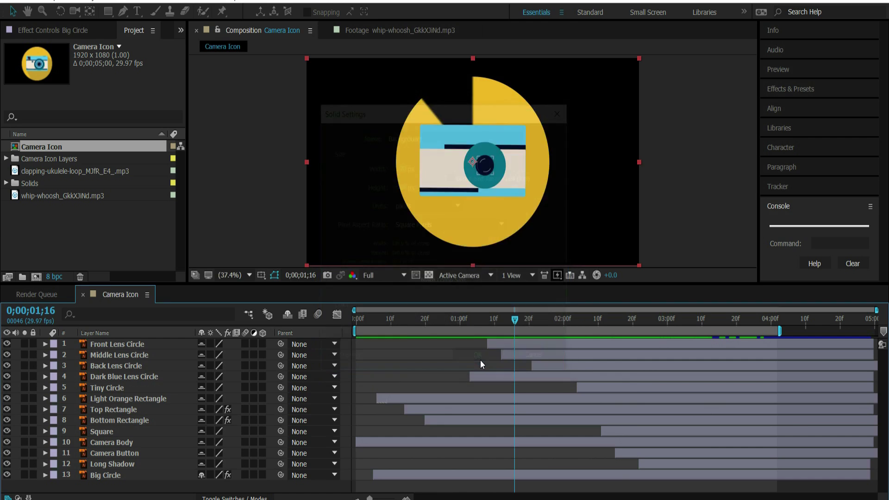
pyautogui.moveTo(106, 345); pyautogui.dragTo(107, 493)
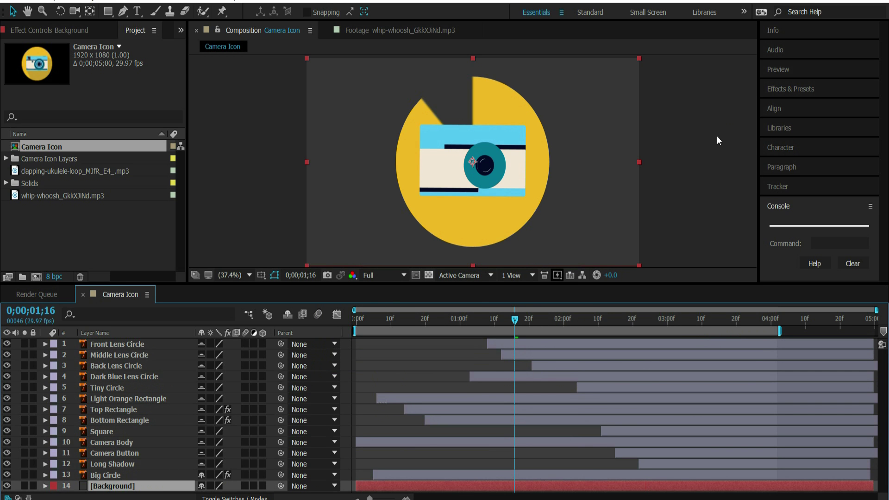
# Step: Find the Gradient Ramp effect and apply it to the Background layer
pyautogui.click(803, 90)
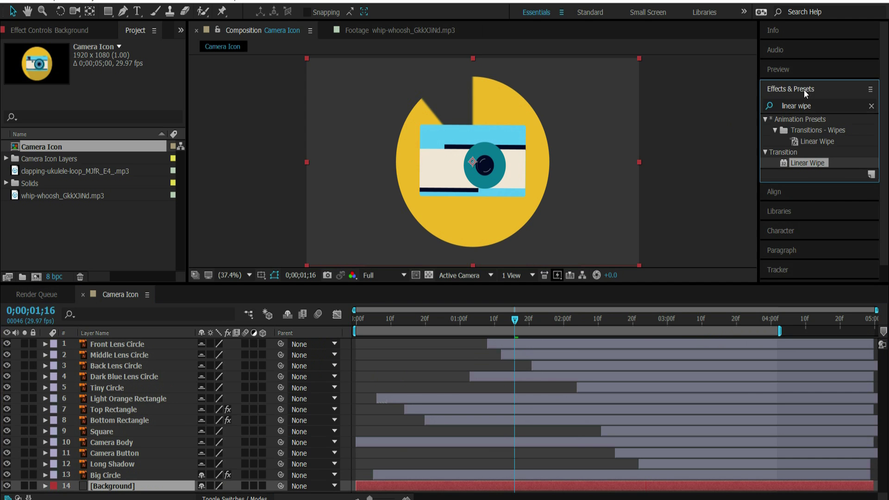
pyautogui.click(831, 106)
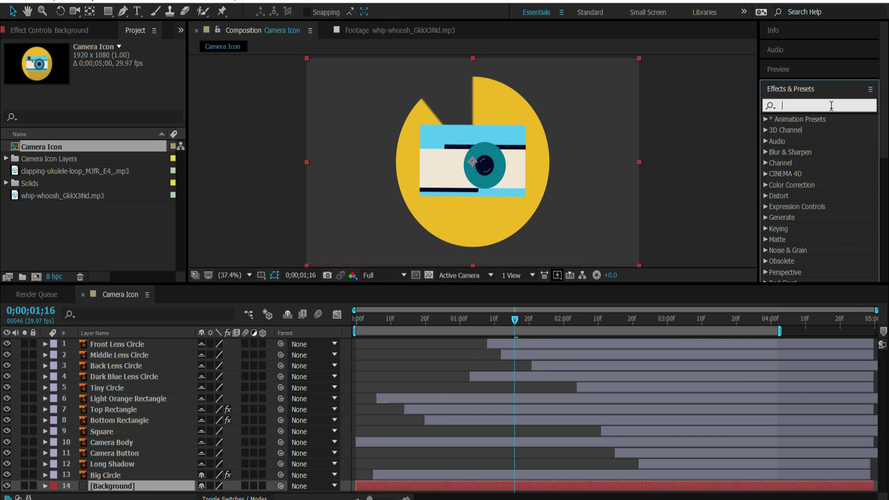
pyautogui.write('ramp')
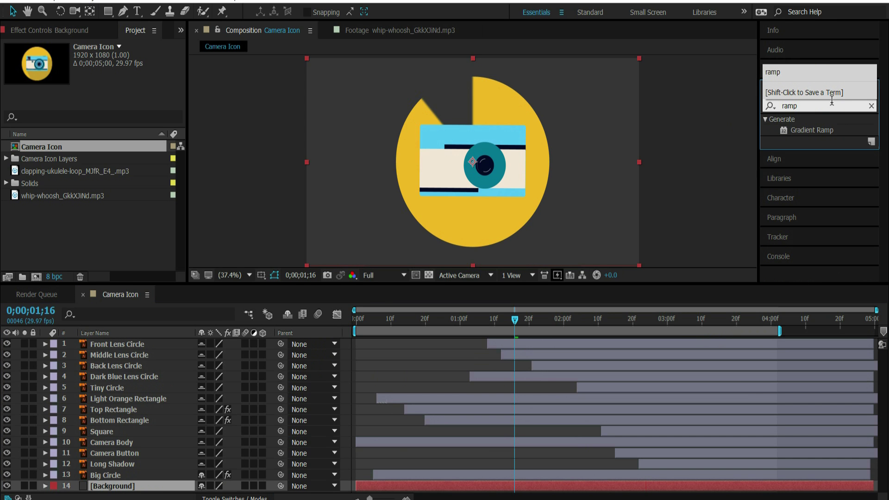
pyautogui.doubleClick(807, 128)
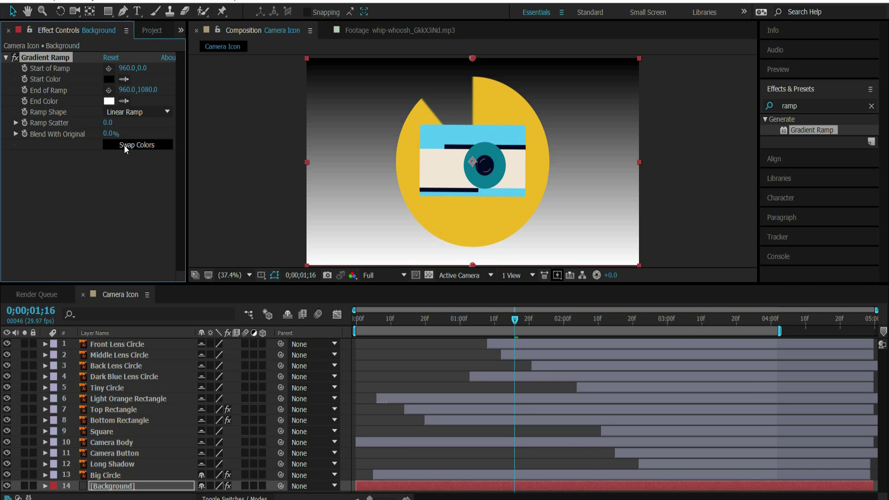
# Step: Set the Background gradient's Ramp Shape to Radial Ramp and swap its start and end colors
pyautogui.click(123, 112)
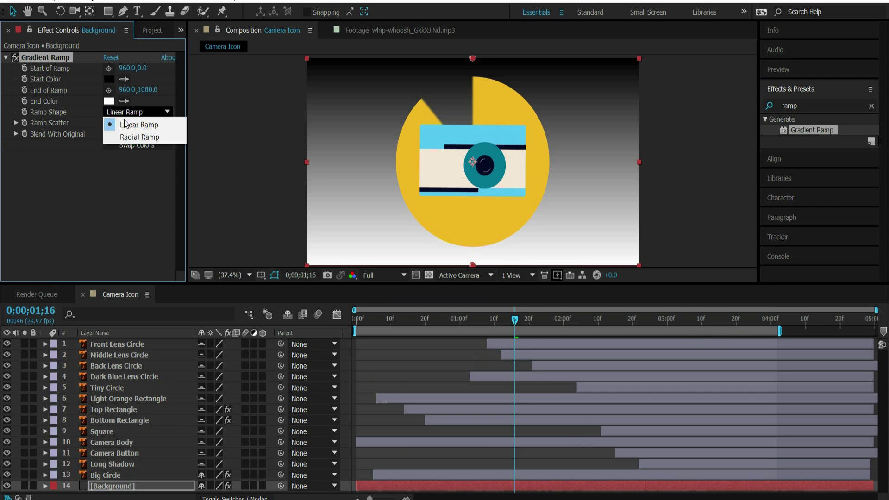
pyautogui.click(130, 138)
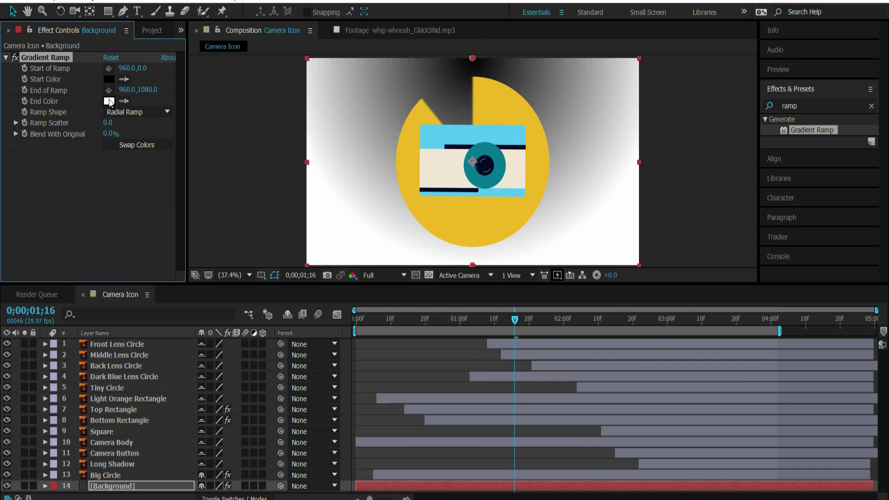
pyautogui.click(138, 146)
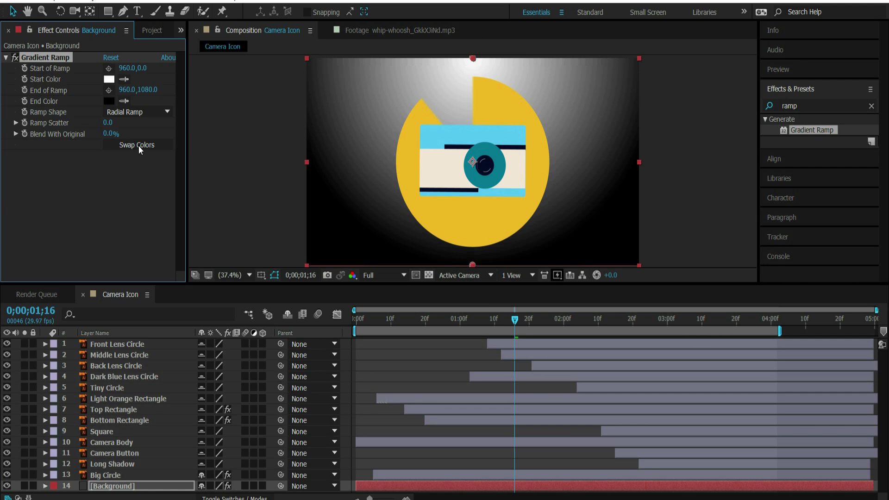
# Step: Change the Gradient Ramp's End Color to a muted blue-grey
pyautogui.click(110, 104)
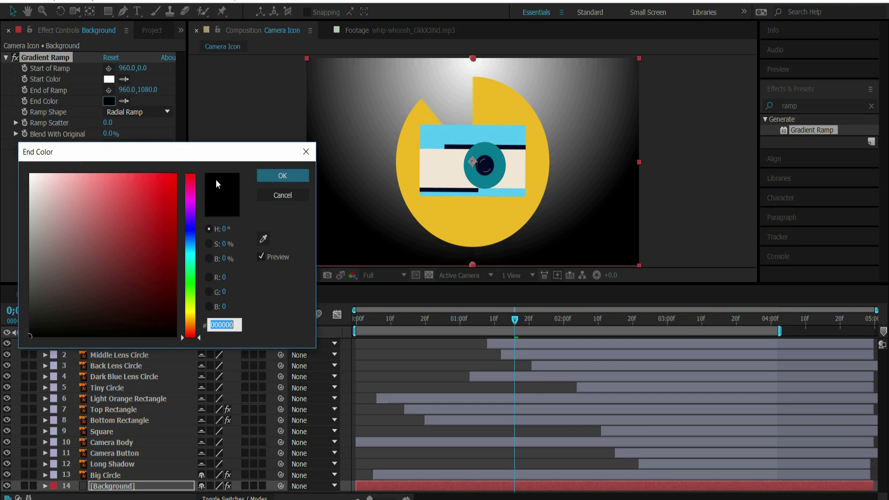
pyautogui.click(191, 225)
pyautogui.moveTo(54, 228)
pyautogui.mouseDown()
pyautogui.moveTo(68, 206)
pyautogui.moveTo(61, 228)
pyautogui.mouseUp()
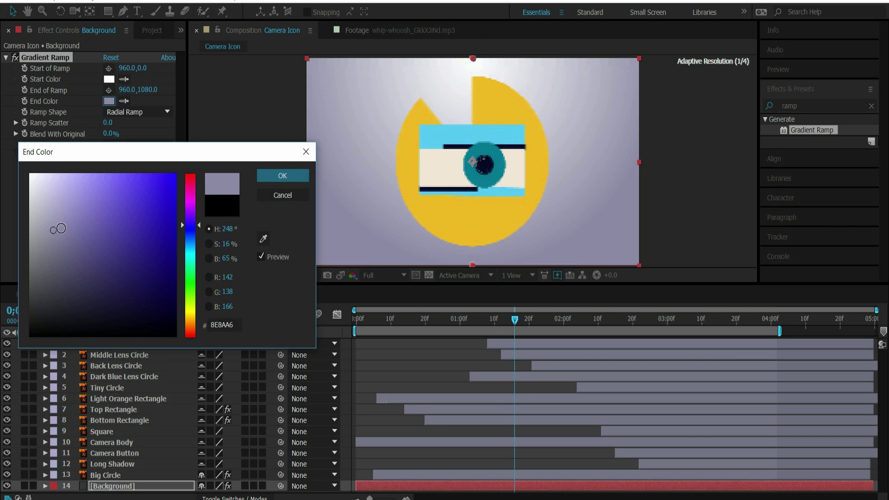
pyautogui.moveTo(197, 224); pyautogui.dragTo(196, 235)
pyautogui.click(265, 175)
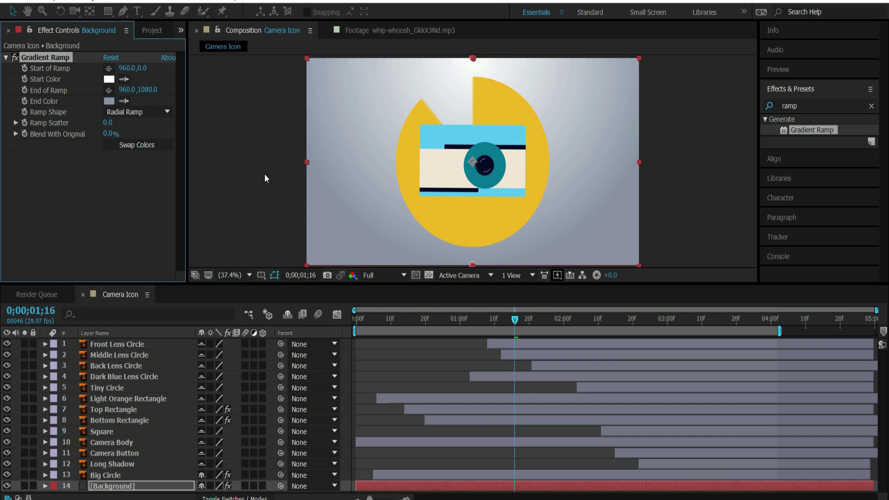
# Step: Set the gradient's Start of Ramp to about 958, 455 and its End of Ramp to about 960, 1353
pyautogui.moveTo(128, 73); pyautogui.dragTo(443, 21)
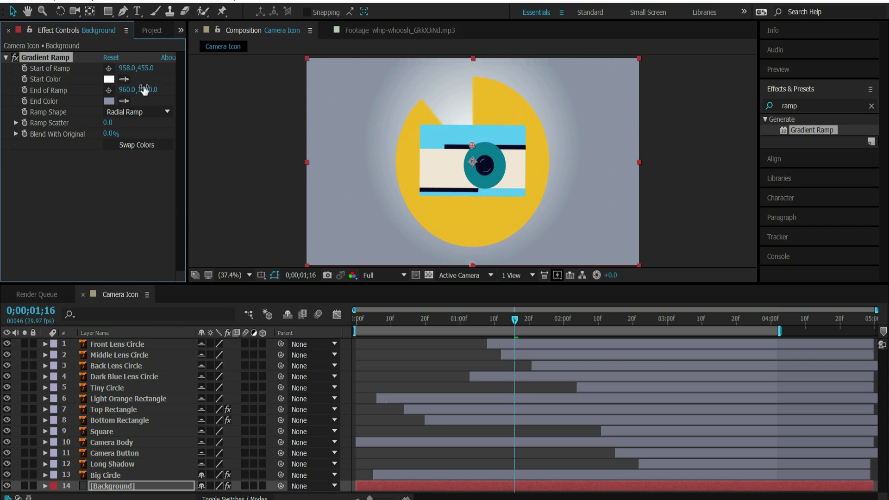
pyautogui.moveTo(149, 89); pyautogui.dragTo(383, 82)
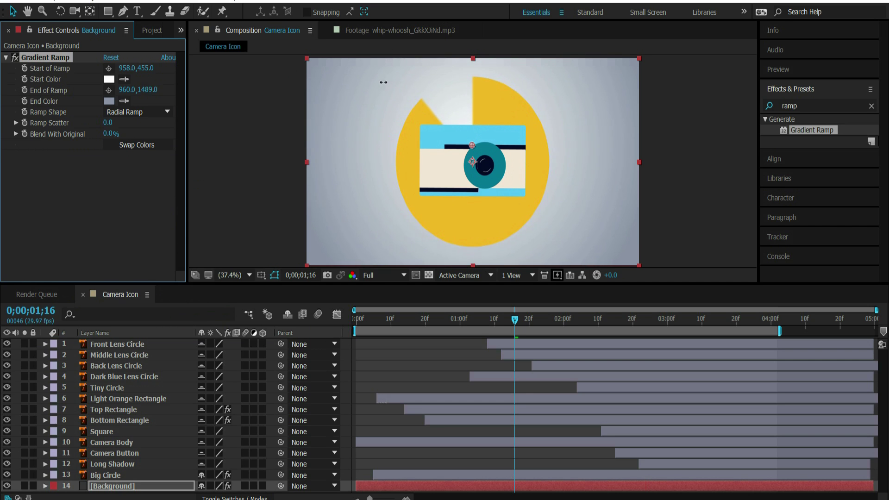
pyautogui.moveTo(309, 86)
pyautogui.mouseDown()
pyautogui.moveTo(275, 92)
pyautogui.moveTo(300, 91)
pyautogui.mouseUp()
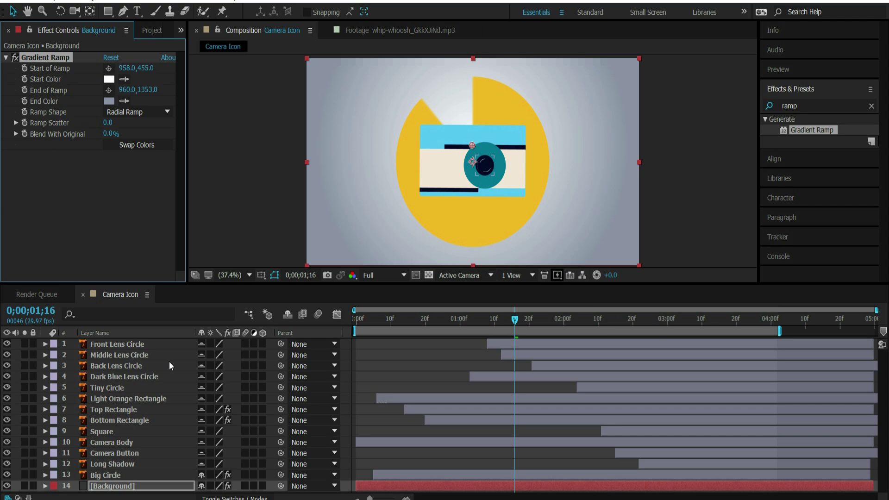
# Step: At 0;00;03;12, parent all layers from Front Lens Circle through Long Shadow to Big Circle
pyautogui.click(708, 316)
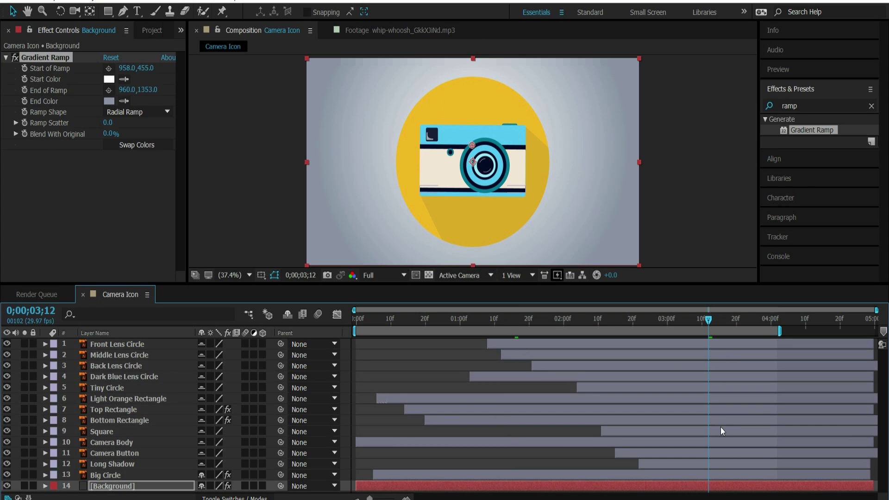
pyautogui.click(689, 473)
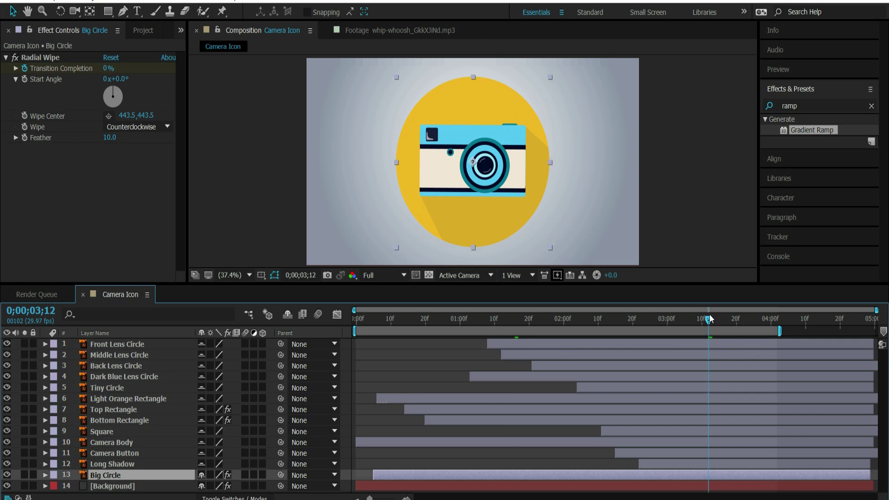
pyautogui.click(111, 464)
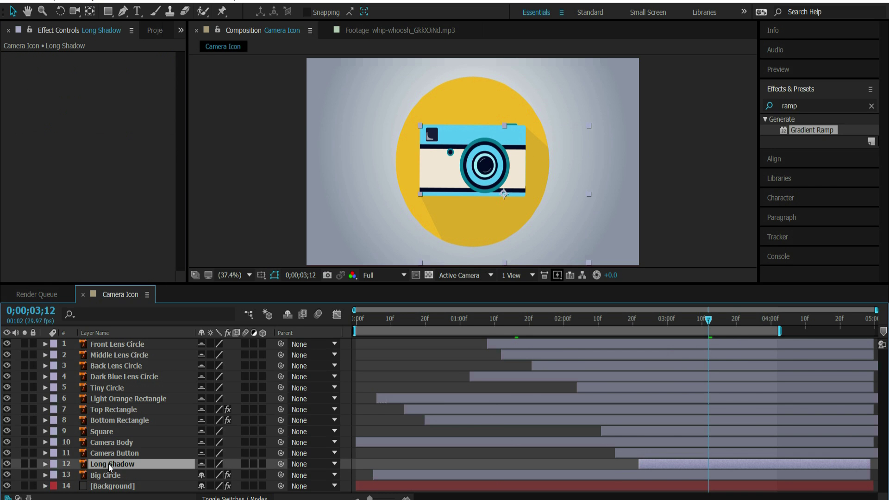
pyautogui.keyDown('shift'); pyautogui.click(119, 344); pyautogui.keyUp('shift')
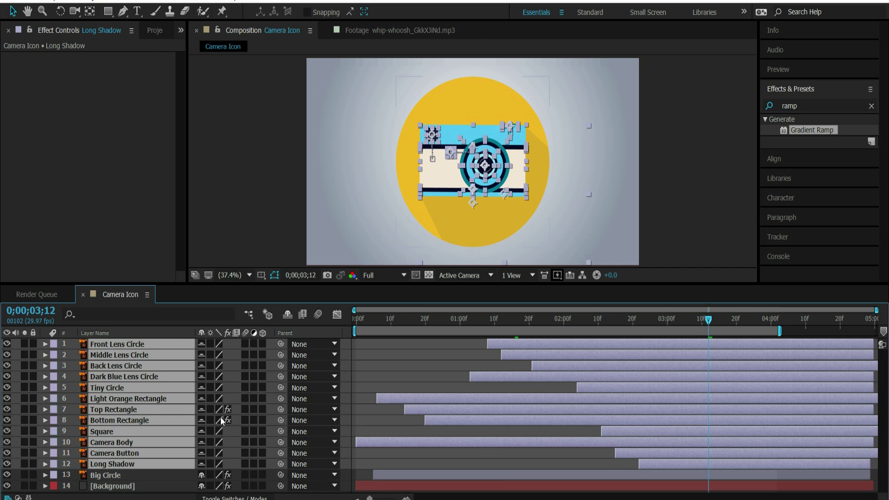
pyautogui.click(305, 343)
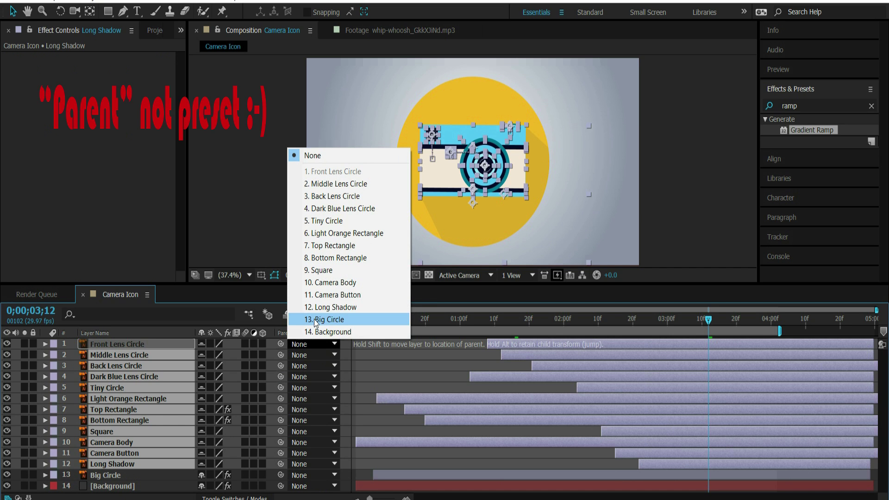
pyautogui.click(305, 319)
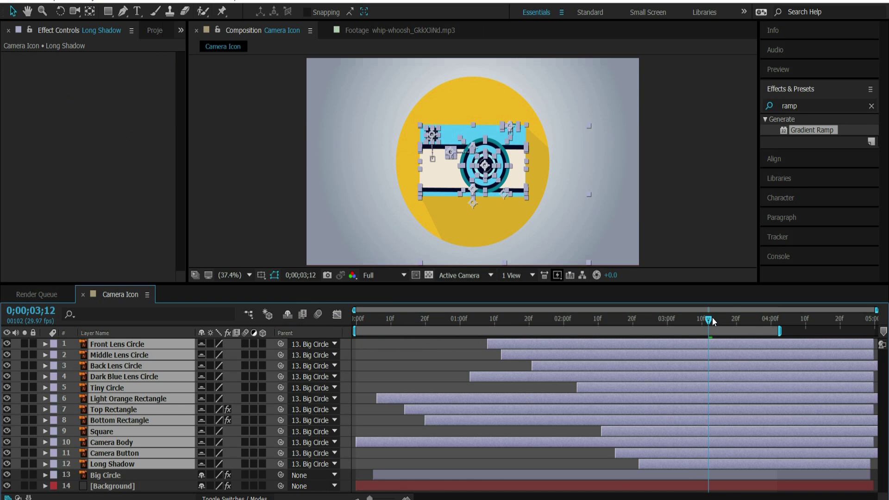
# Step: Extend the work area to the composition's end, and keyframe Big Circle's Position from 959.5, 539.5 at 0;00;04;16 to 2976.5, 539.5 at 0;00;04;22
pyautogui.moveTo(710, 322)
pyautogui.mouseDown()
pyautogui.moveTo(640, 327)
pyautogui.moveTo(768, 319)
pyautogui.moveTo(790, 319)
pyautogui.moveTo(709, 334)
pyautogui.moveTo(781, 320)
pyautogui.moveTo(717, 330)
pyautogui.moveTo(876, 329)
pyautogui.mouseUp()
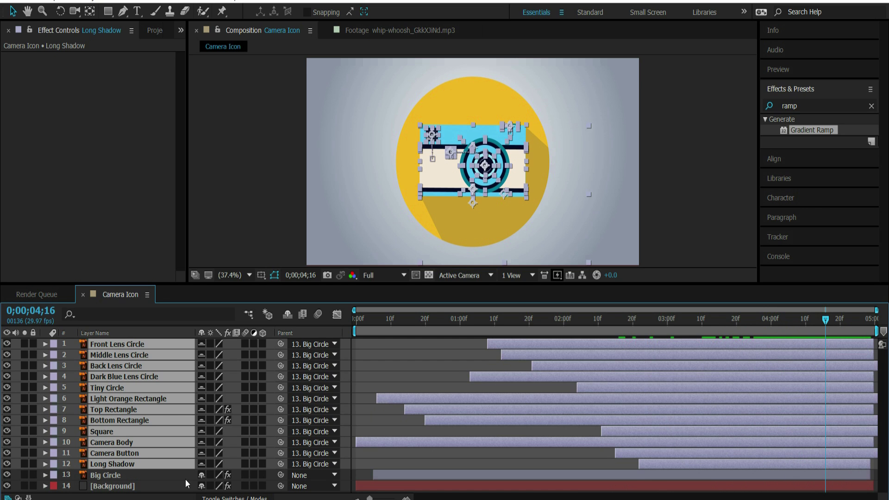
pyautogui.click(117, 475)
pyautogui.press('p')
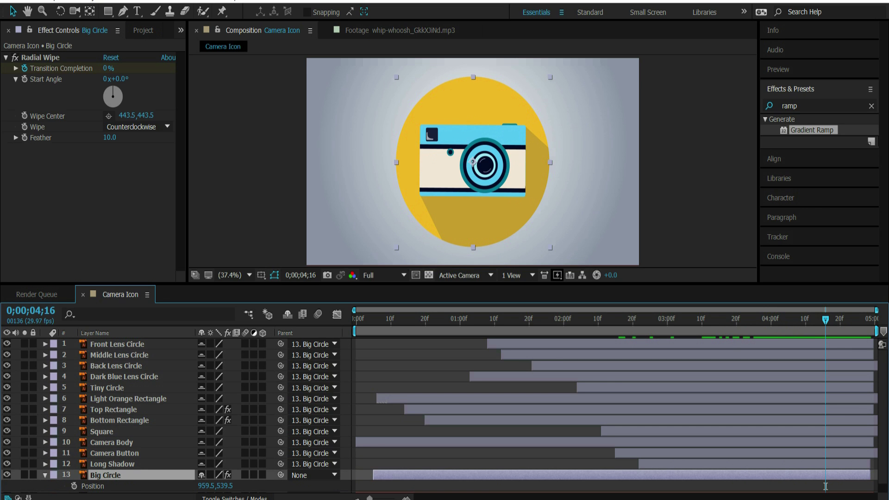
pyautogui.click(74, 486)
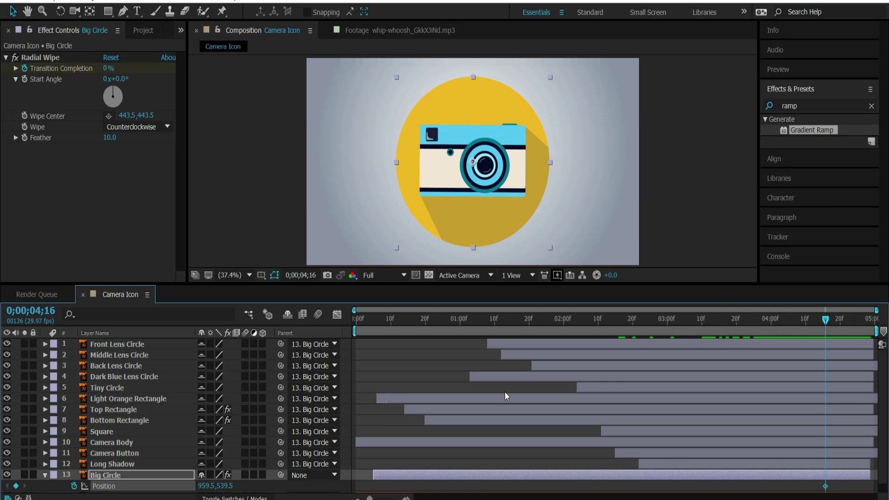
pyautogui.click(845, 319)
pyautogui.moveTo(204, 486); pyautogui.dragTo(838, 481)
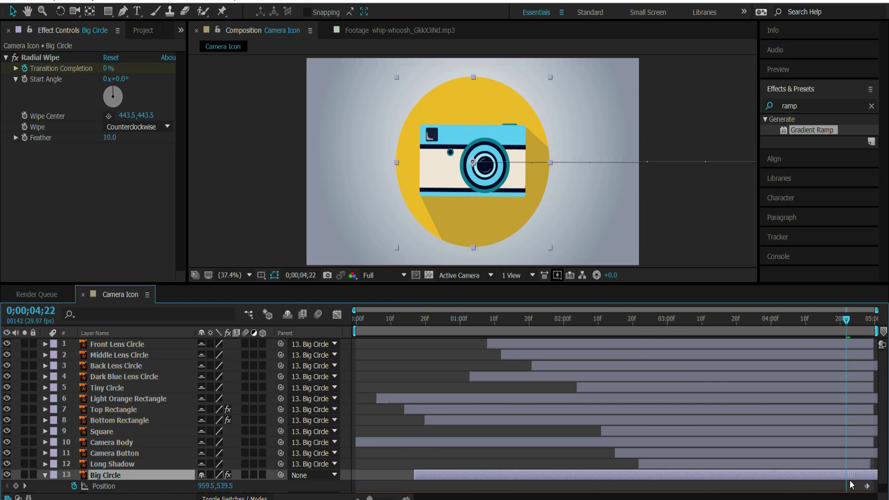
pyautogui.hotkey('ctrl', 'z')
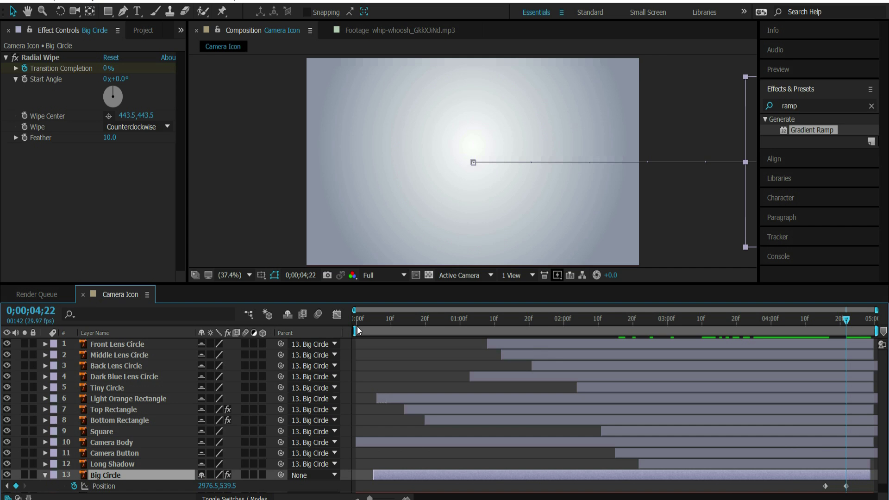
# Step: Preview Big Circle's exit with the work area starting at about 0;00;04;00, and restore the work area start to the composition's beginning
pyautogui.moveTo(354, 330); pyautogui.dragTo(770, 330)
pyautogui.press('space')
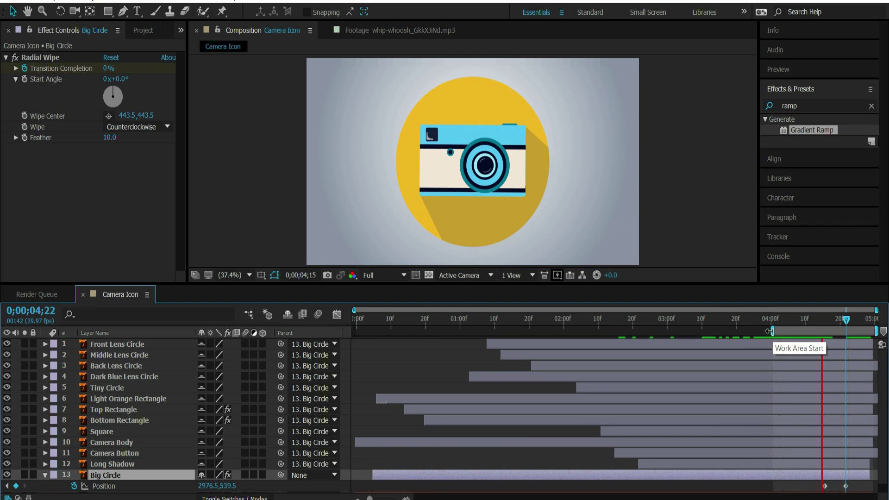
pyautogui.press('space')
pyautogui.moveTo(778, 330); pyautogui.dragTo(433, 360)
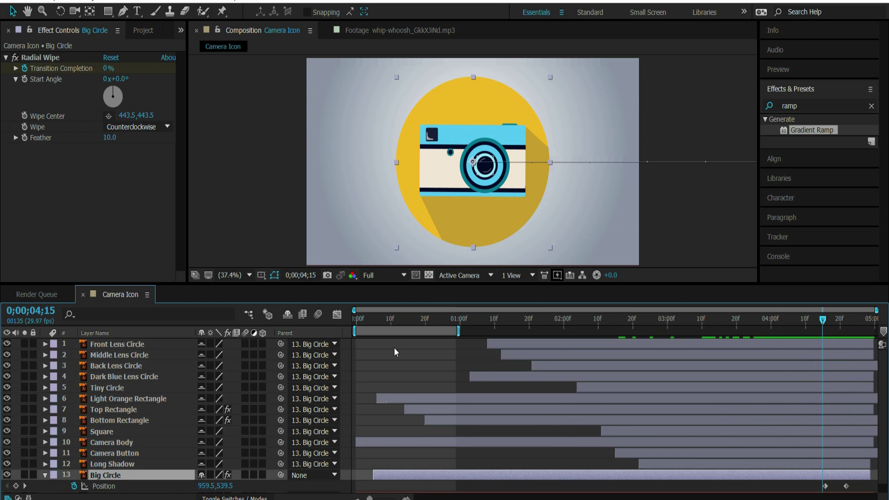
pyautogui.hotkey('ctrl', 'z')
pyautogui.moveTo(772, 330); pyautogui.dragTo(354, 330)
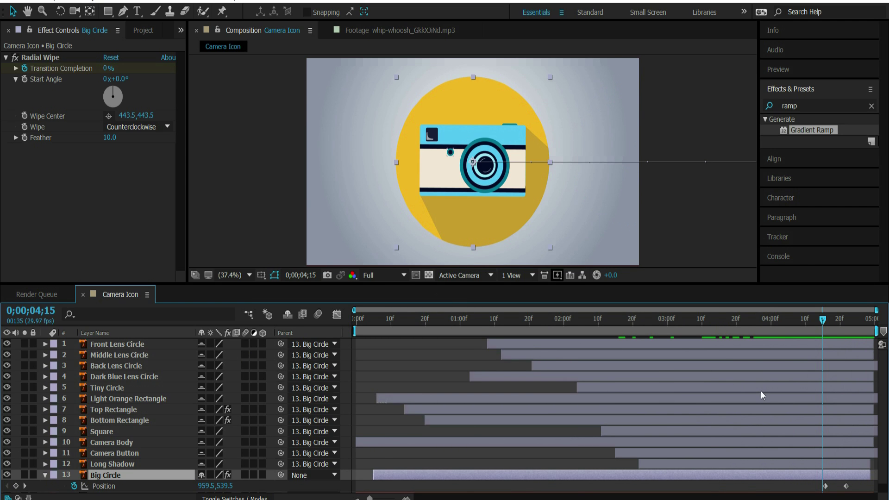
# Step: Move Big Circle's final Position keyframe one frame earlier, and apply Easy Ease to both of its slide-out Position keyframes
pyautogui.moveTo(846, 485); pyautogui.dragTo(821, 490)
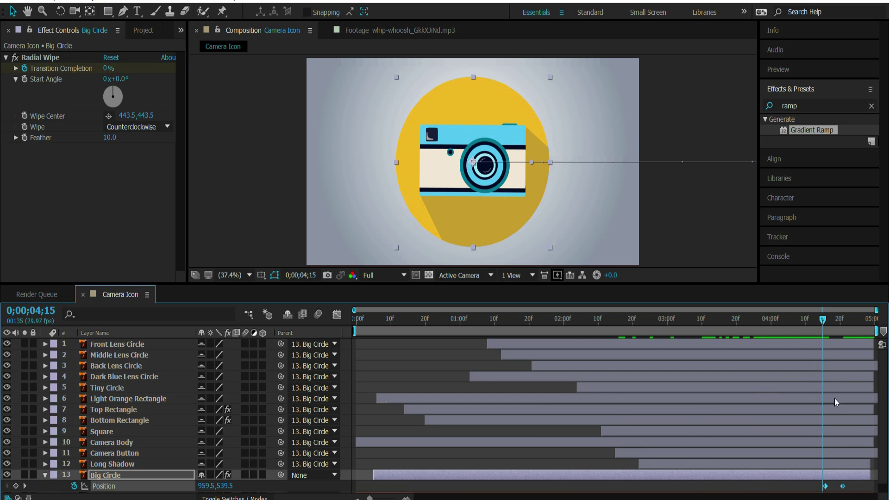
pyautogui.rightClick(845, 486)
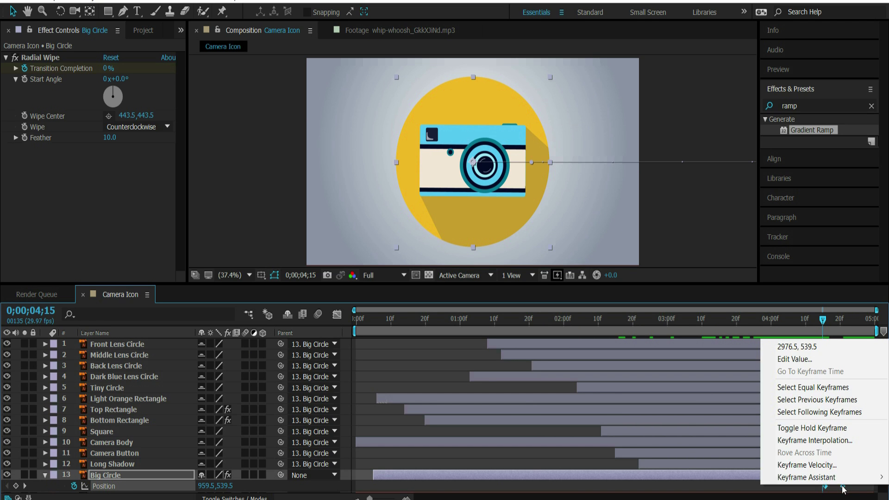
pyautogui.moveTo(810, 477)
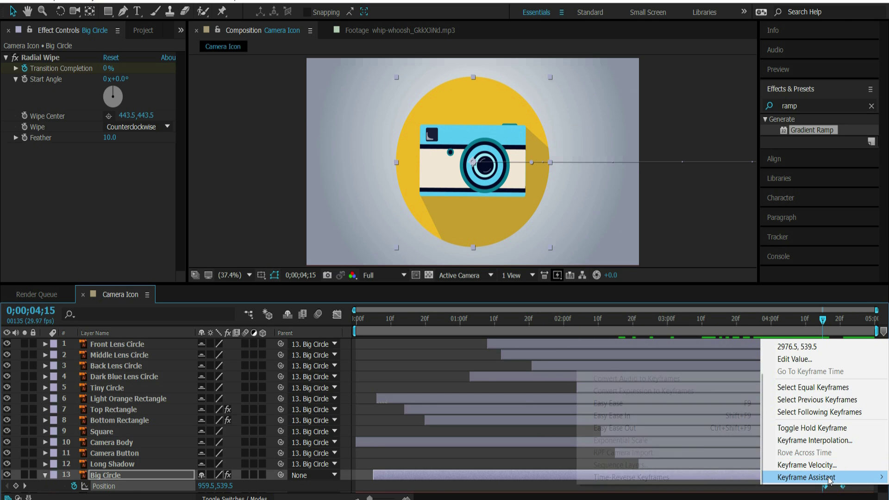
pyautogui.click(663, 402)
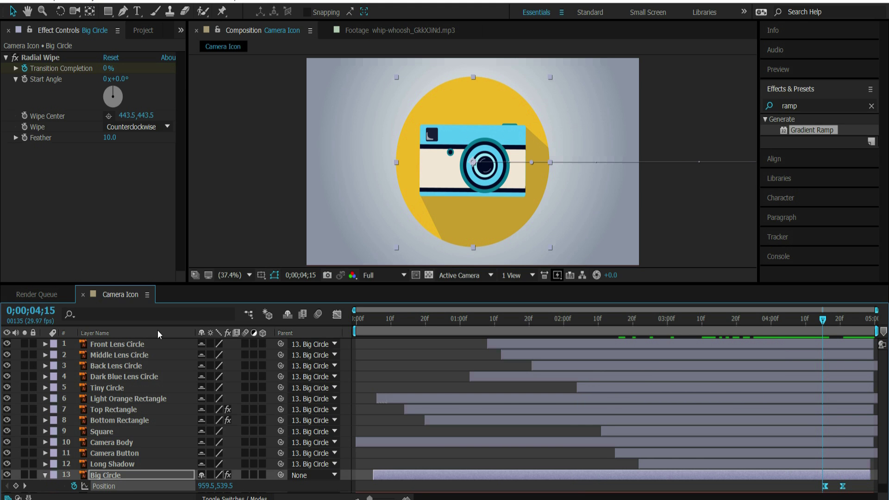
# Step: Turn on the Motion Blur switch for all layers from Front Lens Circle through Big Circle, and enable motion blur for the composition
pyautogui.click(131, 346)
pyautogui.keyDown('shift'); pyautogui.click(116, 475); pyautogui.keyUp('shift')
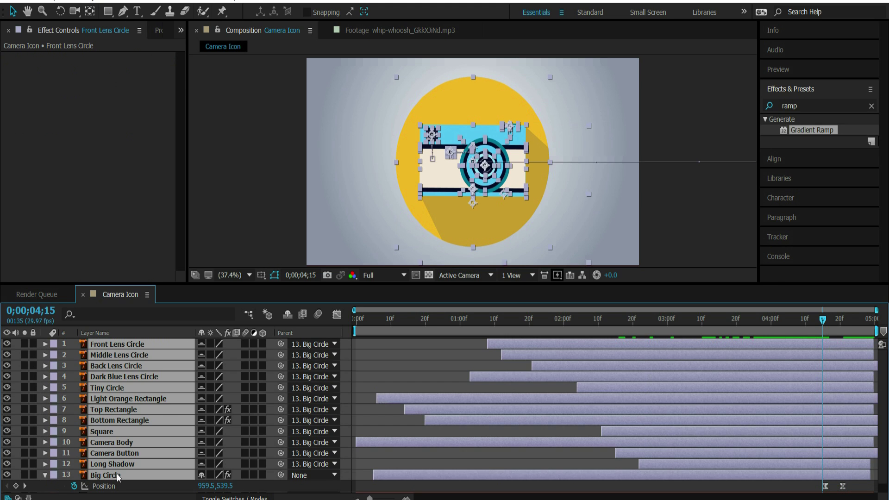
pyautogui.click(246, 344)
pyautogui.click(287, 314)
pyautogui.click(317, 314)
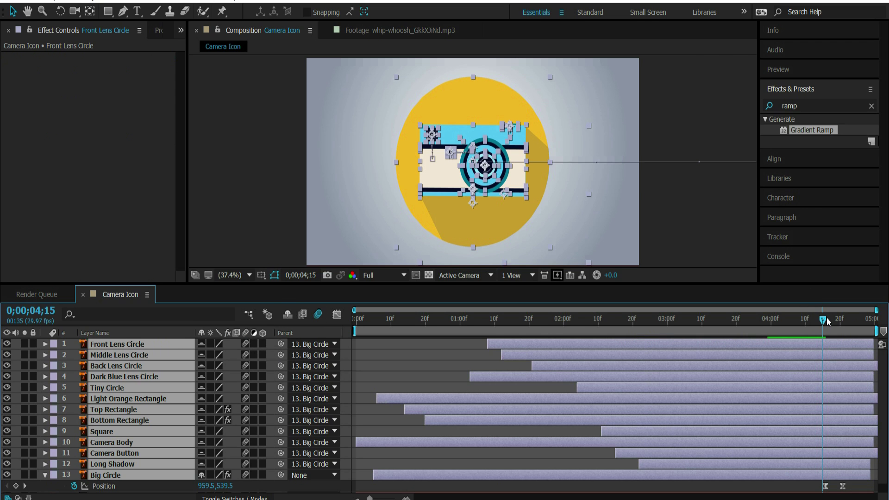
# Step: Compare the slide-out at 0;00;04;18 with the composition's motion blur off and on, leaving it enabled
pyautogui.moveTo(824, 320)
pyautogui.mouseDown()
pyautogui.moveTo(845, 322)
pyautogui.moveTo(826, 321)
pyautogui.mouseUp()
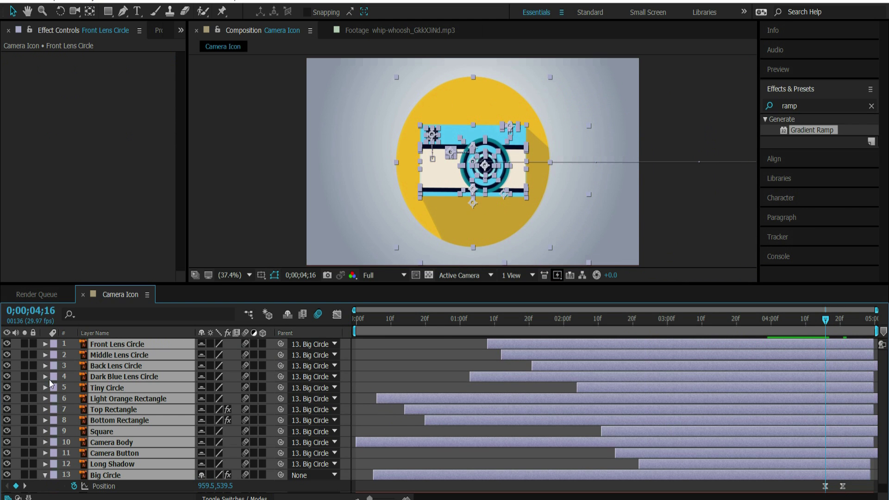
pyautogui.moveTo(820, 321)
pyautogui.mouseDown()
pyautogui.moveTo(840, 322)
pyautogui.moveTo(831, 322)
pyautogui.mouseUp()
pyautogui.click(320, 315)
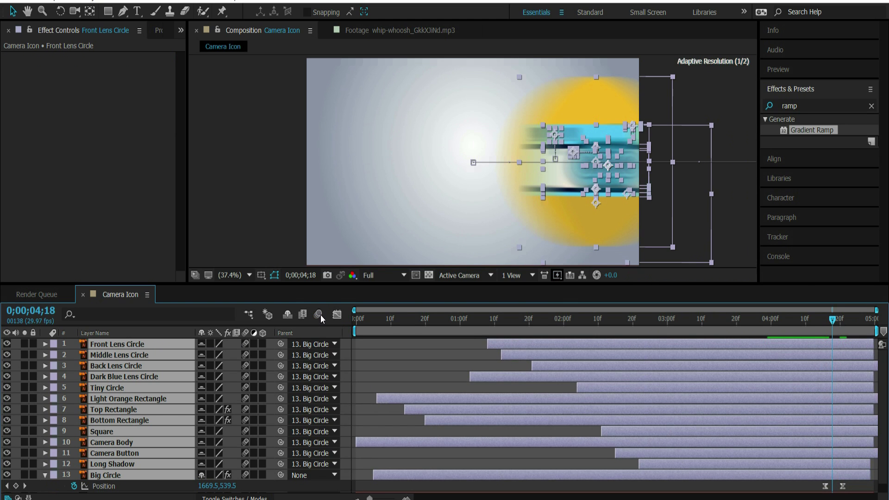
pyautogui.click(318, 314)
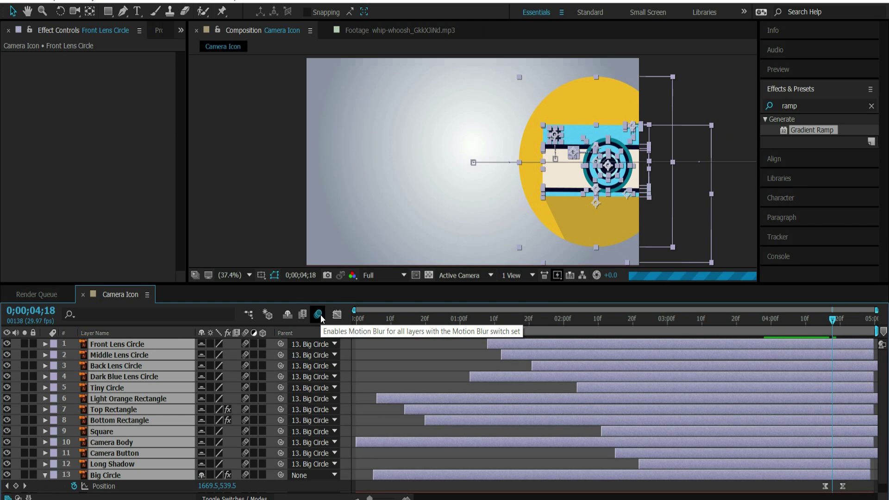
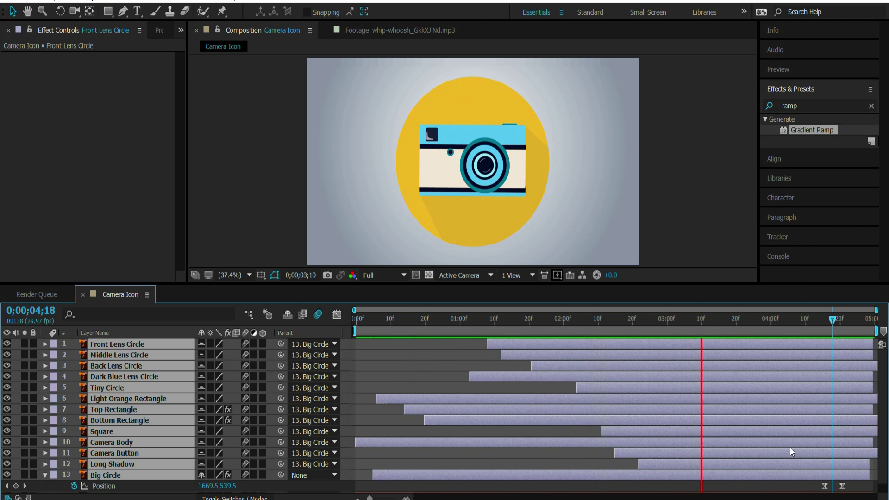
# Step: Add whip-whoosh_GkkXJiNd.mp3 from the project to the Camera Icon timeline directly above Big Circle, starting at about 0;00;04;14
pyautogui.press('space')
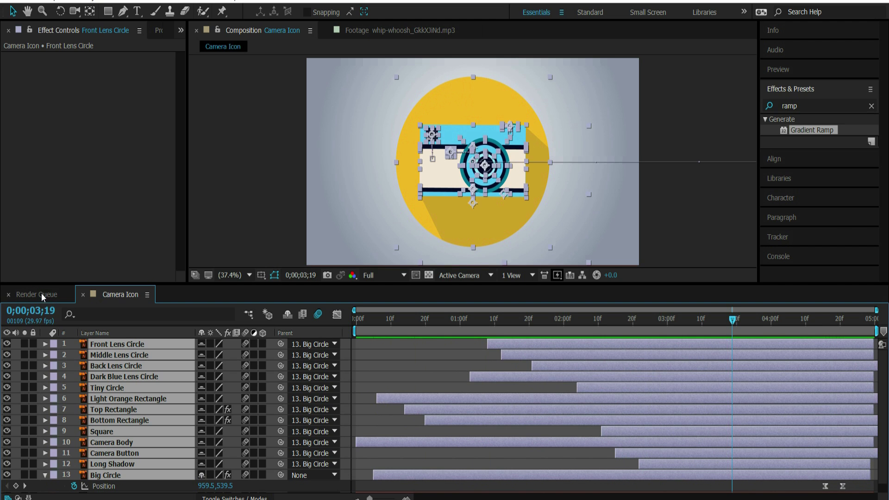
pyautogui.click(159, 30)
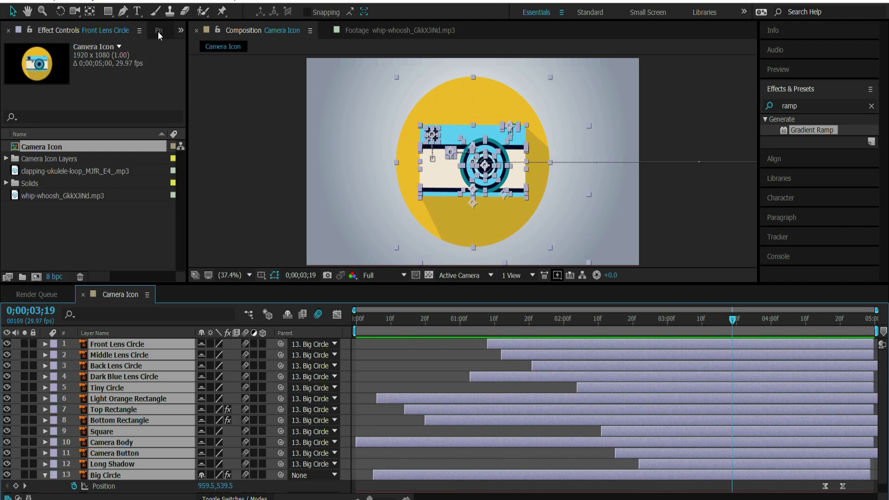
pyautogui.click(43, 169)
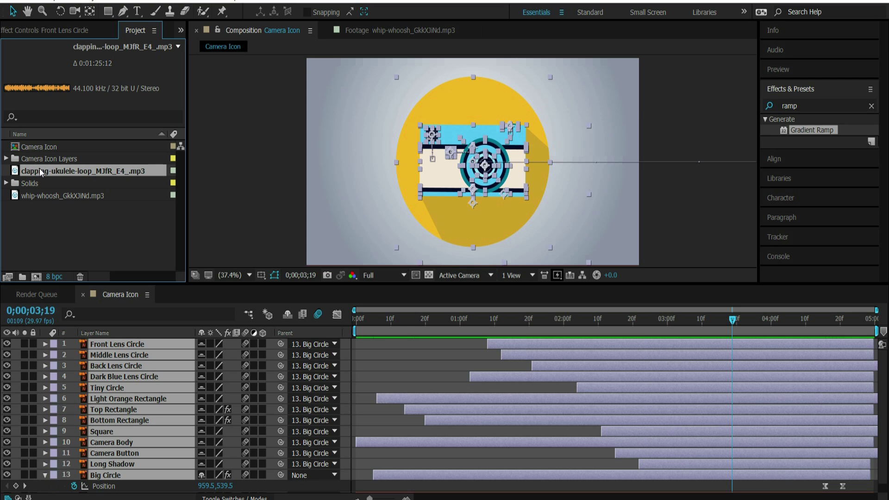
pyautogui.click(30, 195)
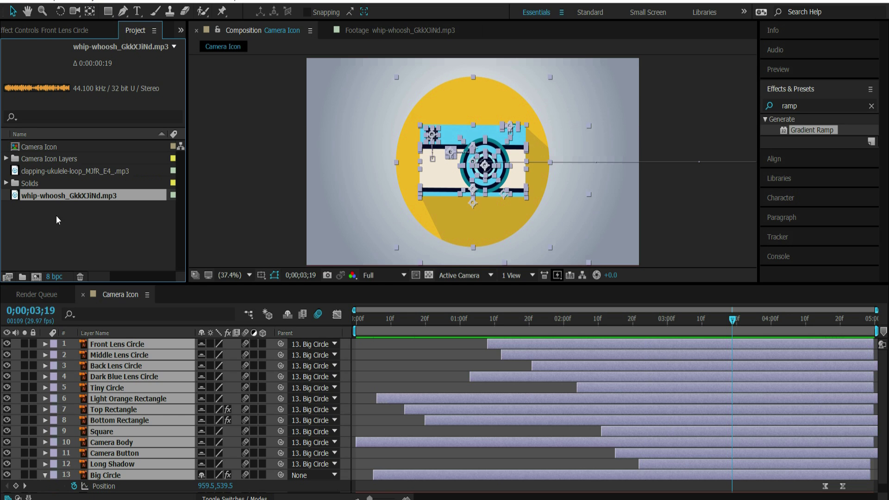
pyautogui.moveTo(52, 192); pyautogui.dragTo(820, 463)
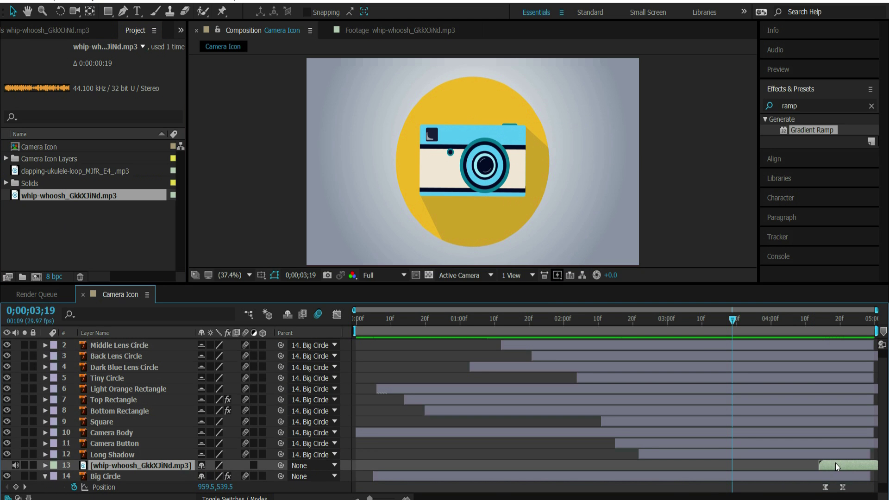
# Step: Reveal the whoosh layer's audio waveform and compare it with Big Circle's slide-out Position keyframes
pyautogui.click(45, 466)
pyautogui.click(55, 476)
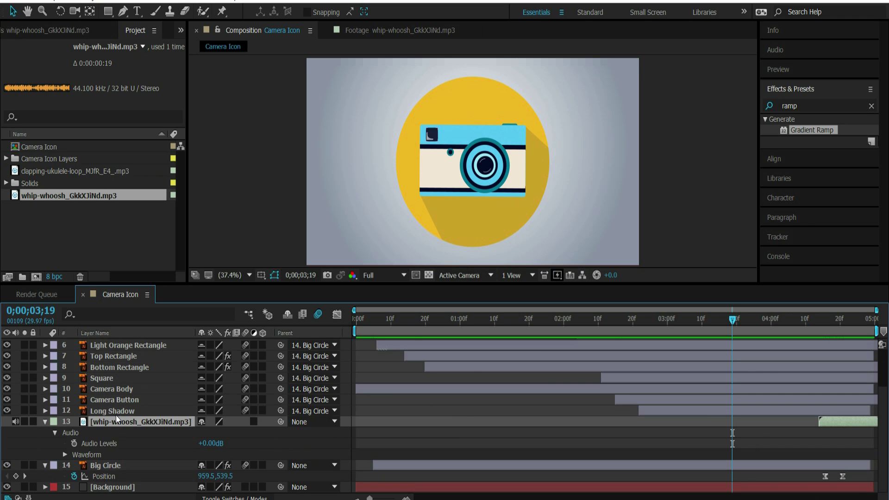
pyautogui.click(65, 455)
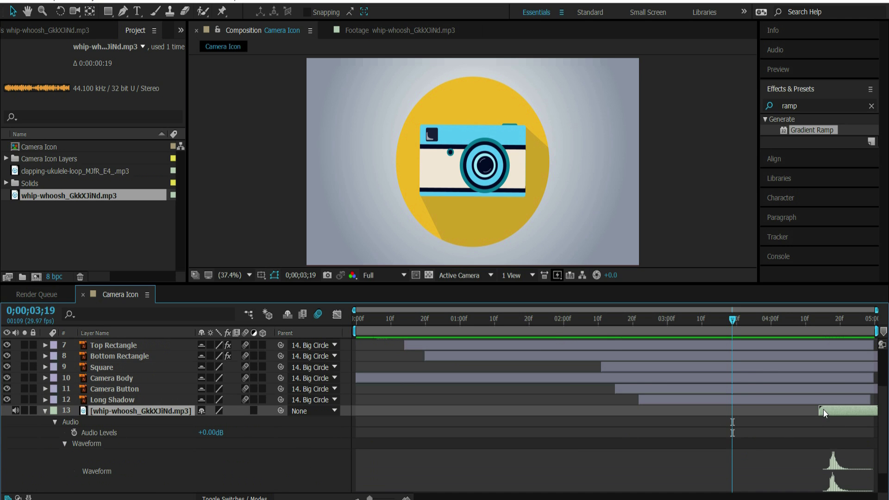
pyautogui.scroll(-3, 823, 376)
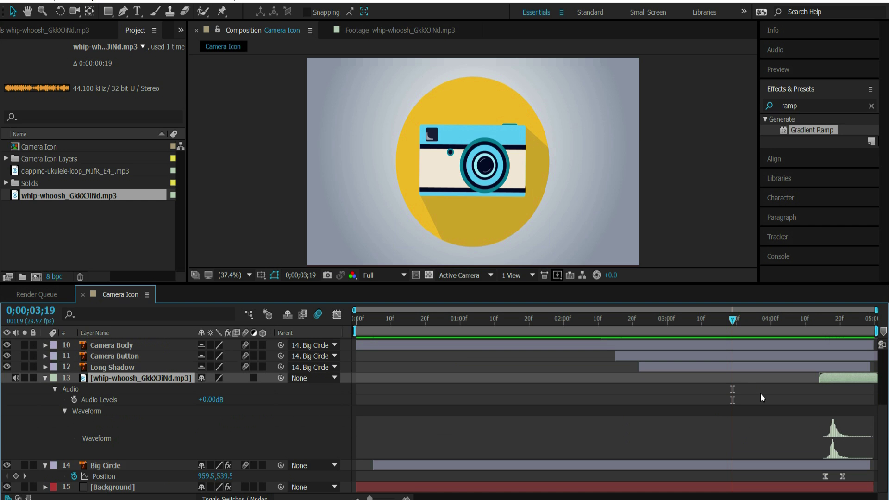
# Step: Preview the camera animation with sound to check the whoosh timing against Big Circle's slide-out
pyautogui.press('space')
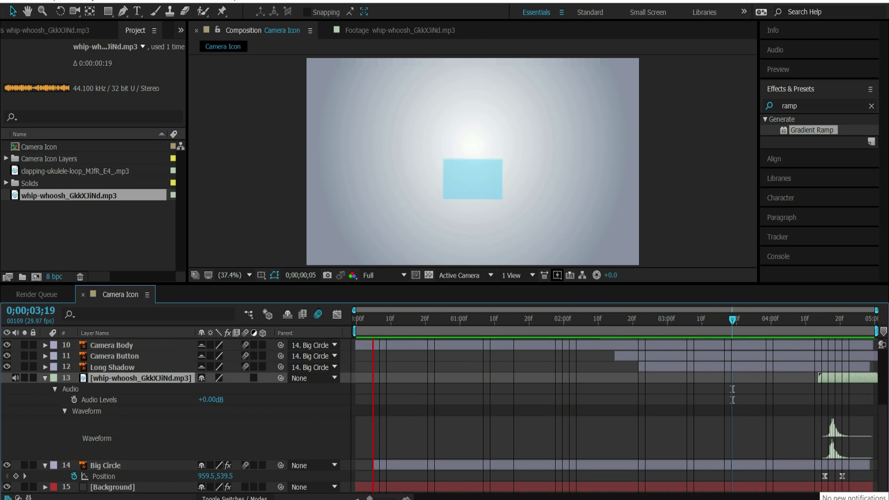
pyautogui.press('space')
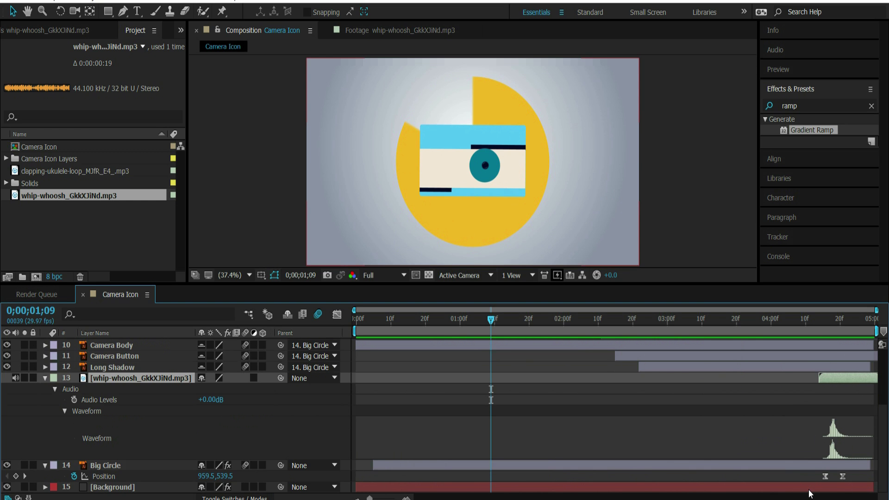
pyautogui.press('space')
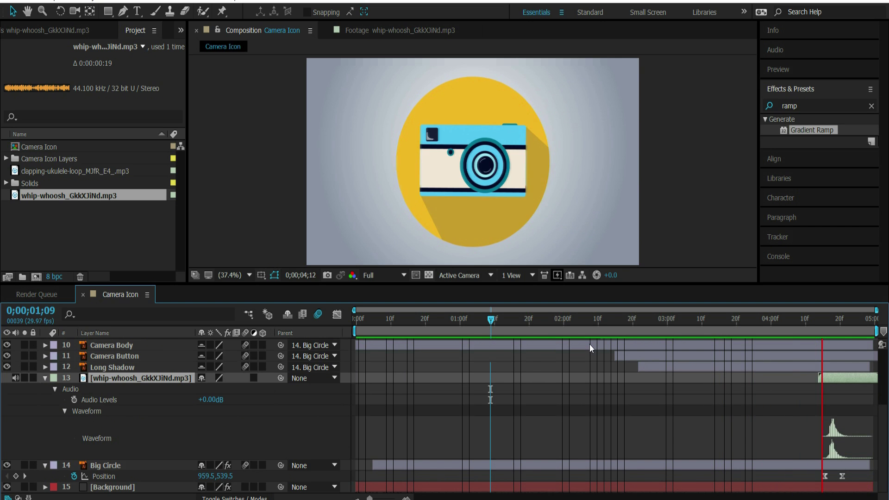
pyautogui.press('space')
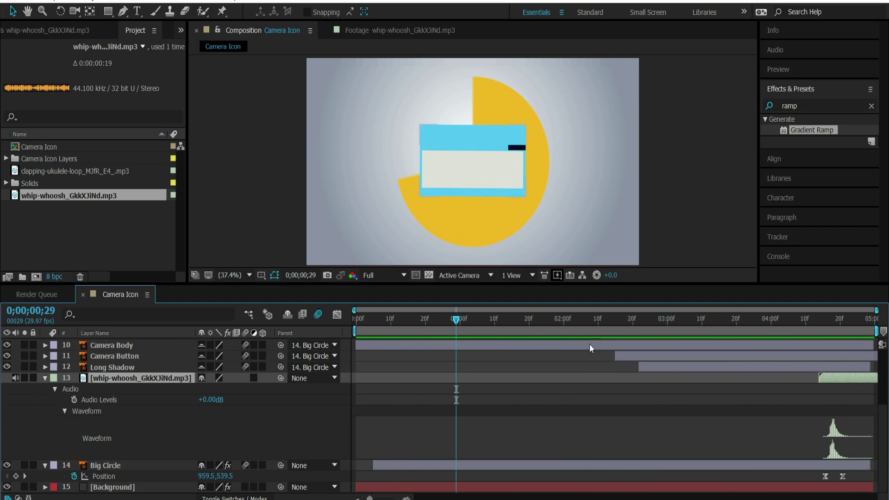